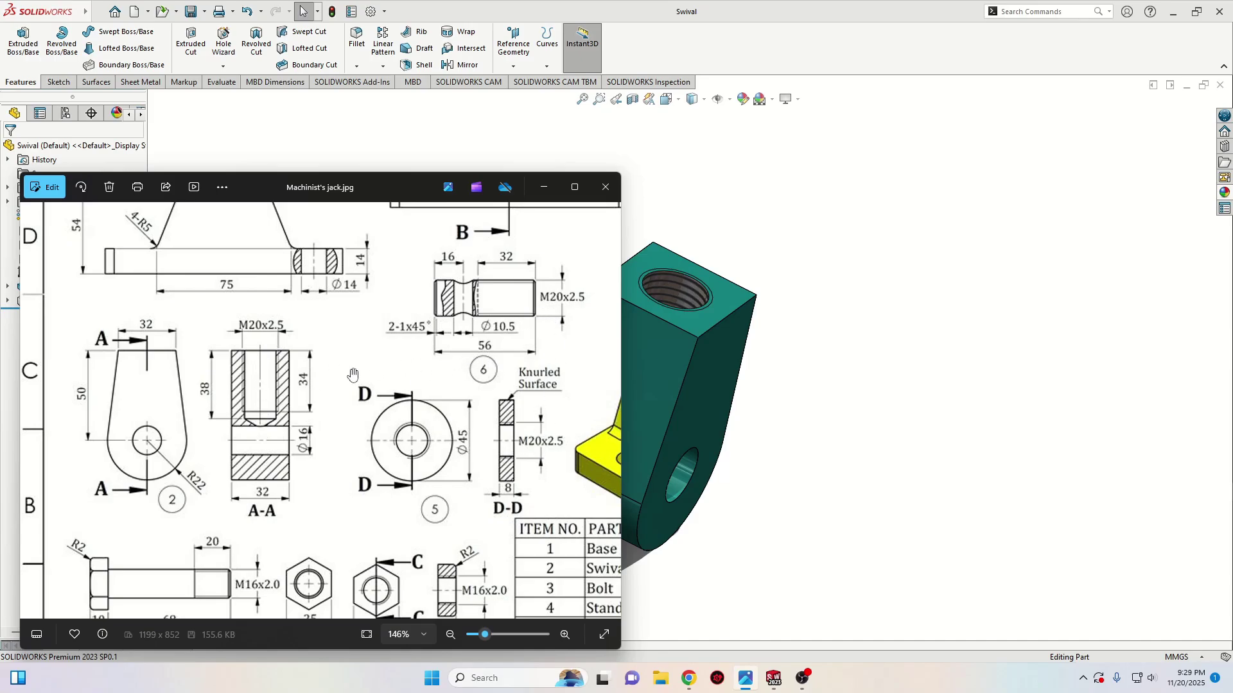
- Switch from the reference drawing to SOLIDWORKS and create a new part document
left_click(880, 378)
middle_click_drag(488, 328, 495, 303)
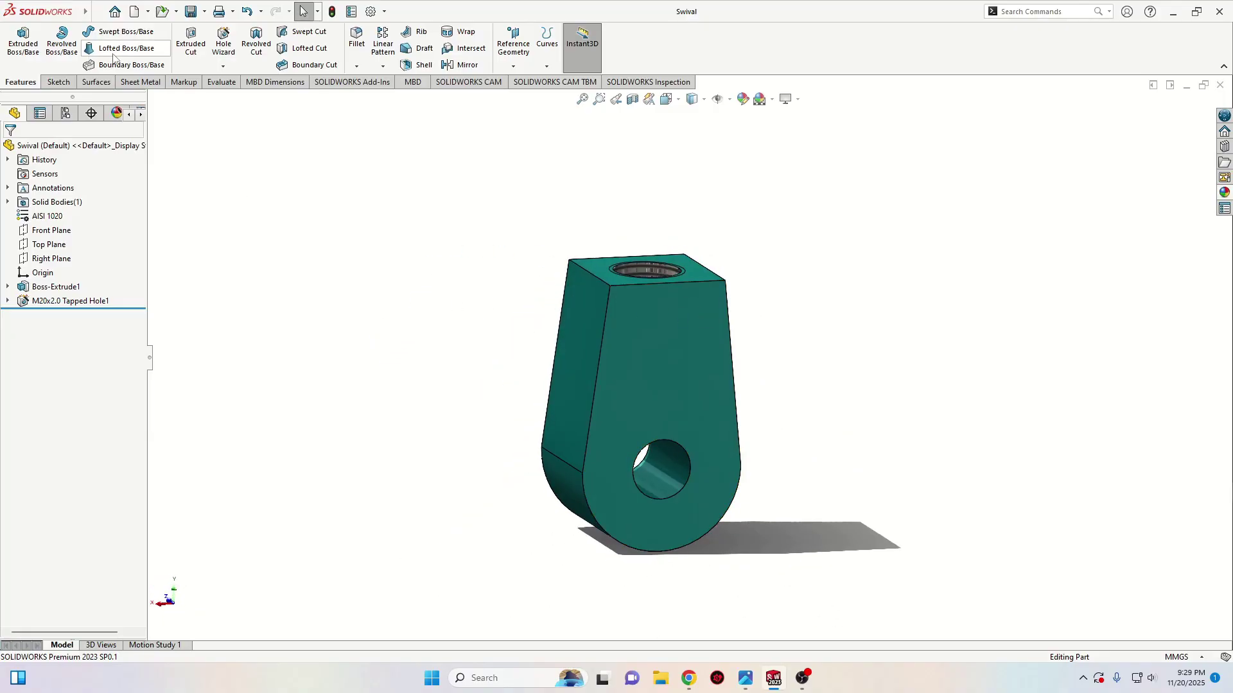
left_click(134, 11)
left_click(303, 324)
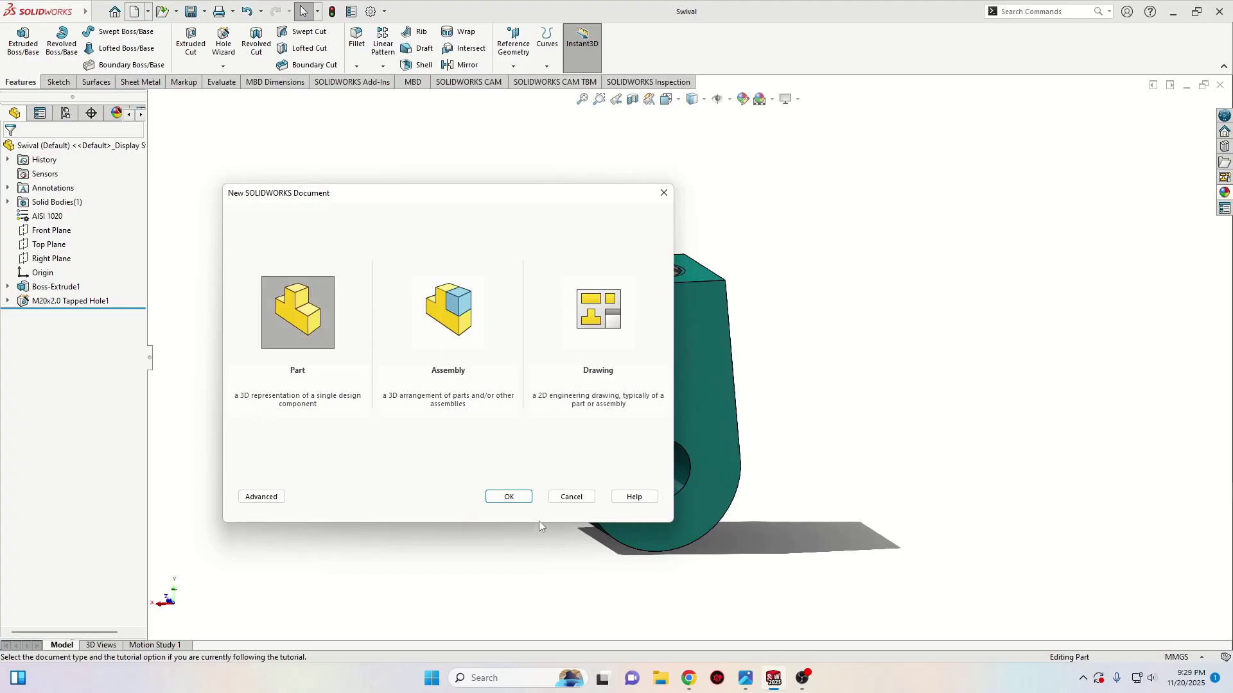
left_click(509, 496)
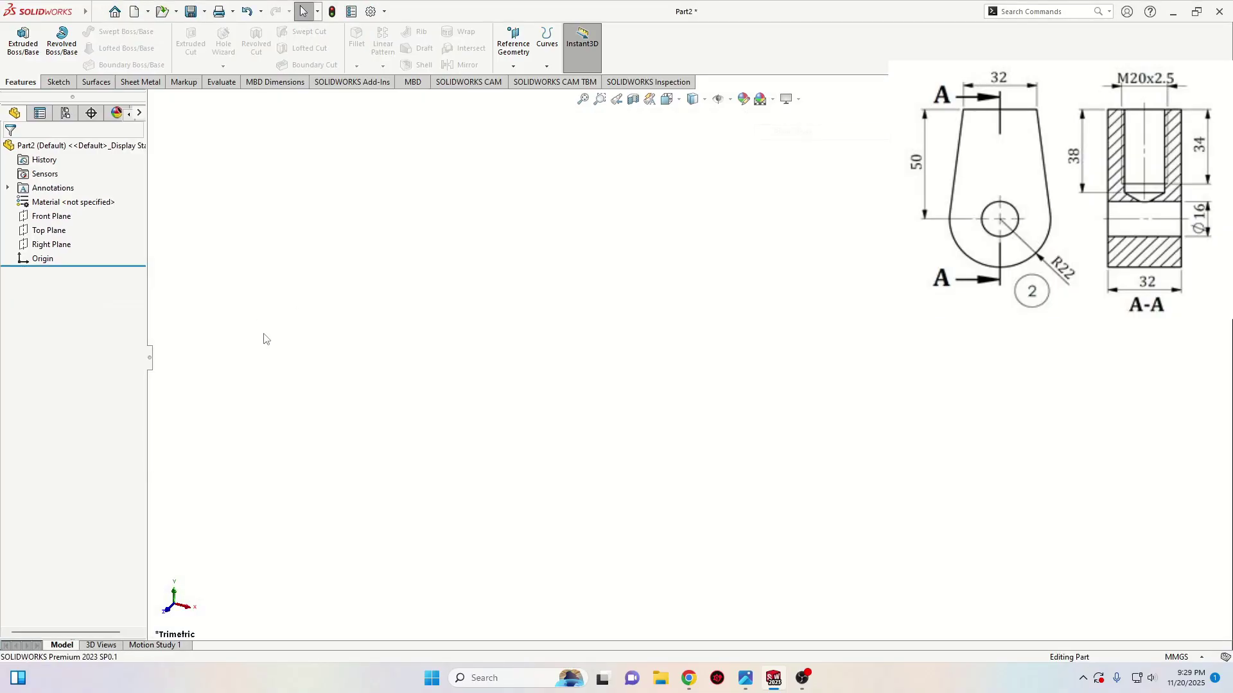
- Start a sketch on the Front Plane
left_click(52, 216)
left_click(84, 199)
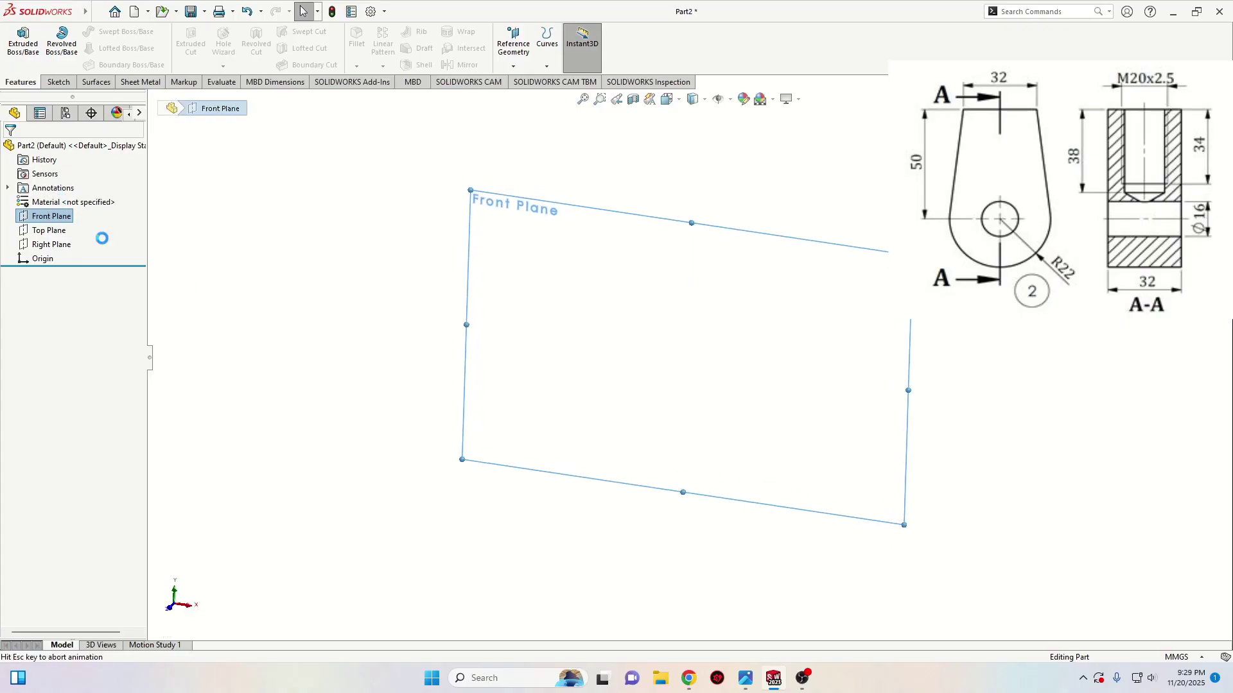
left_click(302, 321)
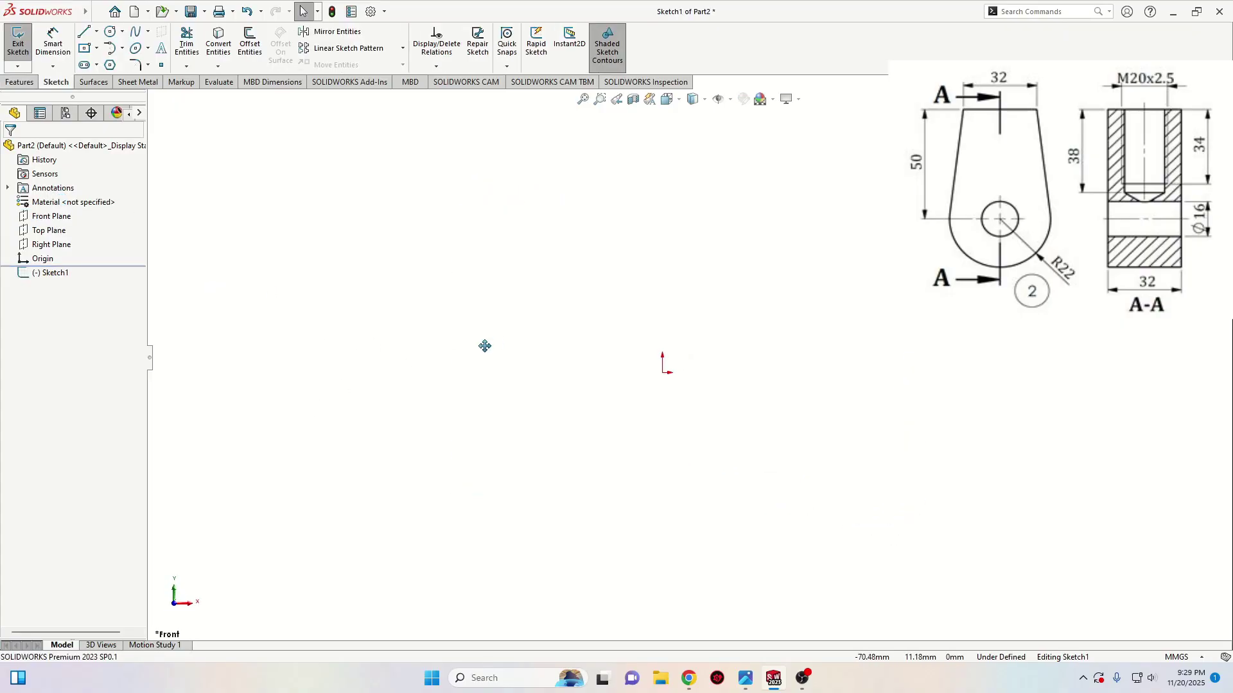
middle_click_drag(484, 347, 271, 419, "ctrl")
- Sketch a closed profile around the origin with a horizontal top line about 36 mm long, two slanted sides and a tangent bottom arc
left_click(83, 31)
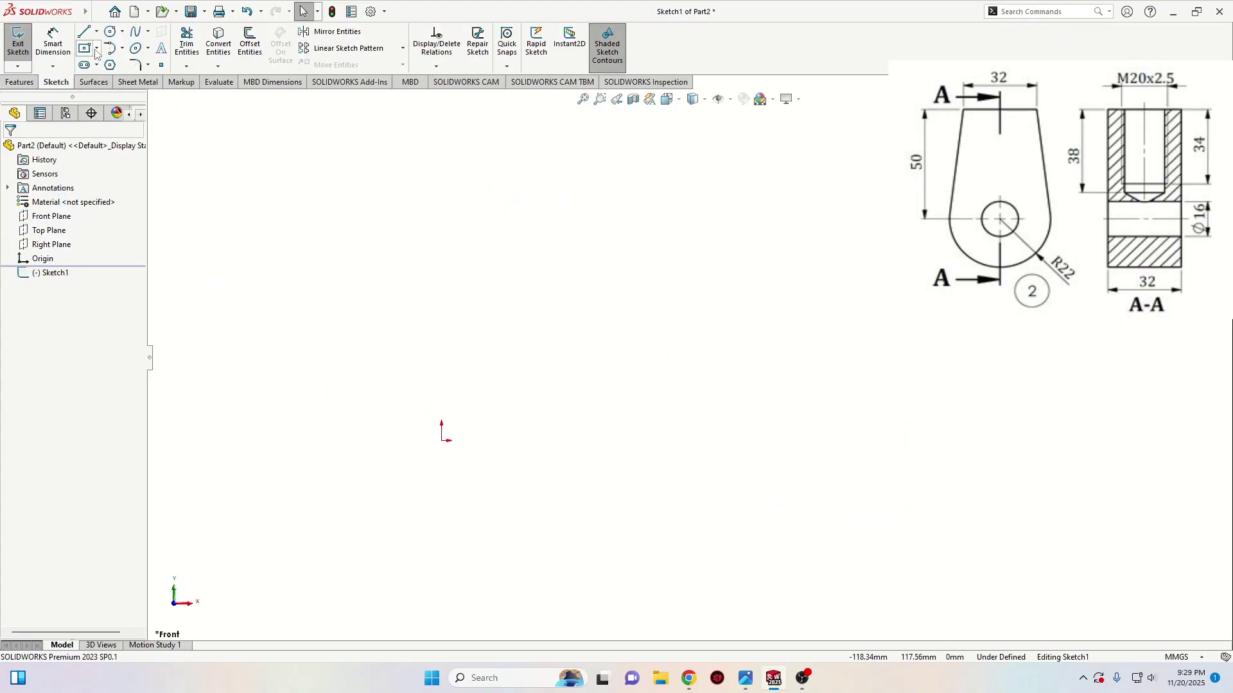
middle_click_drag(396, 435, 435, 440, "ctrl")
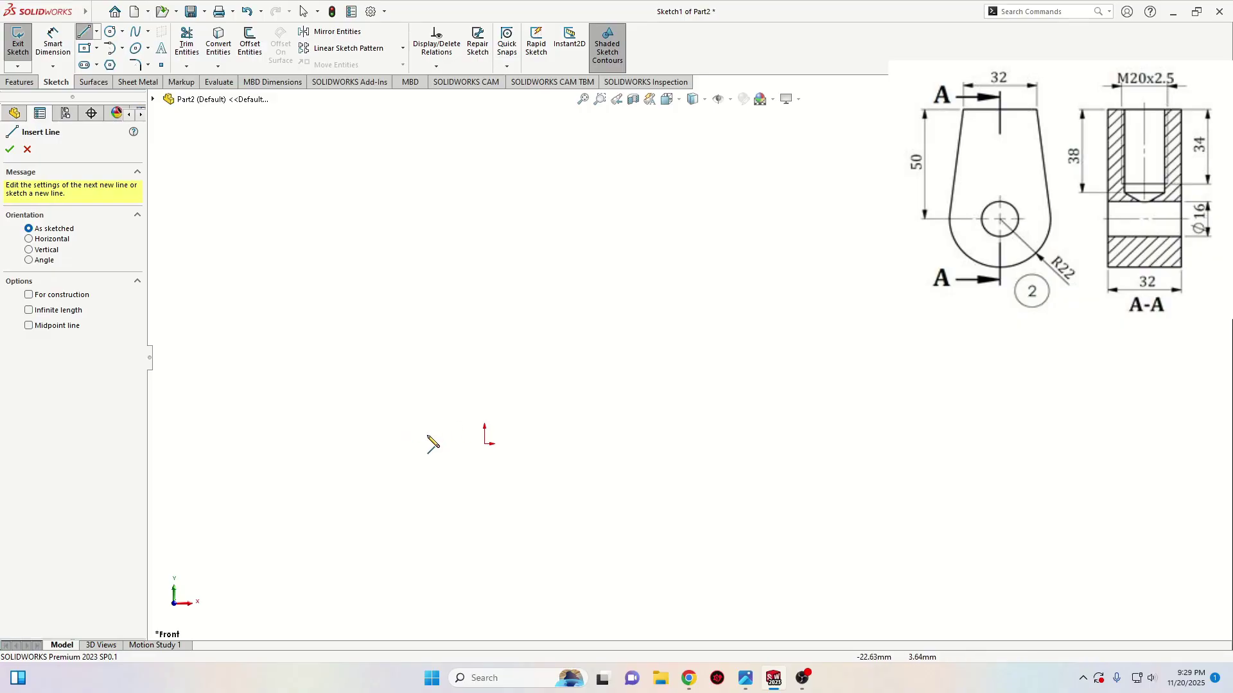
left_click(423, 443)
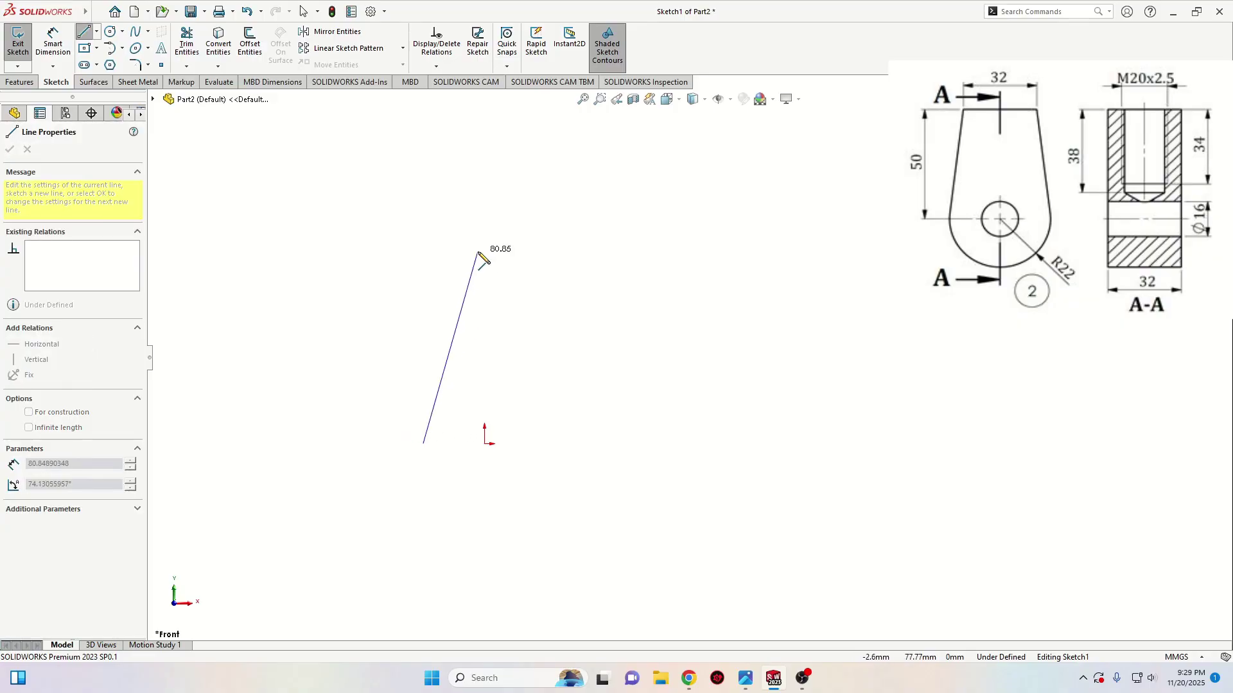
left_click(447, 263)
left_click(536, 264)
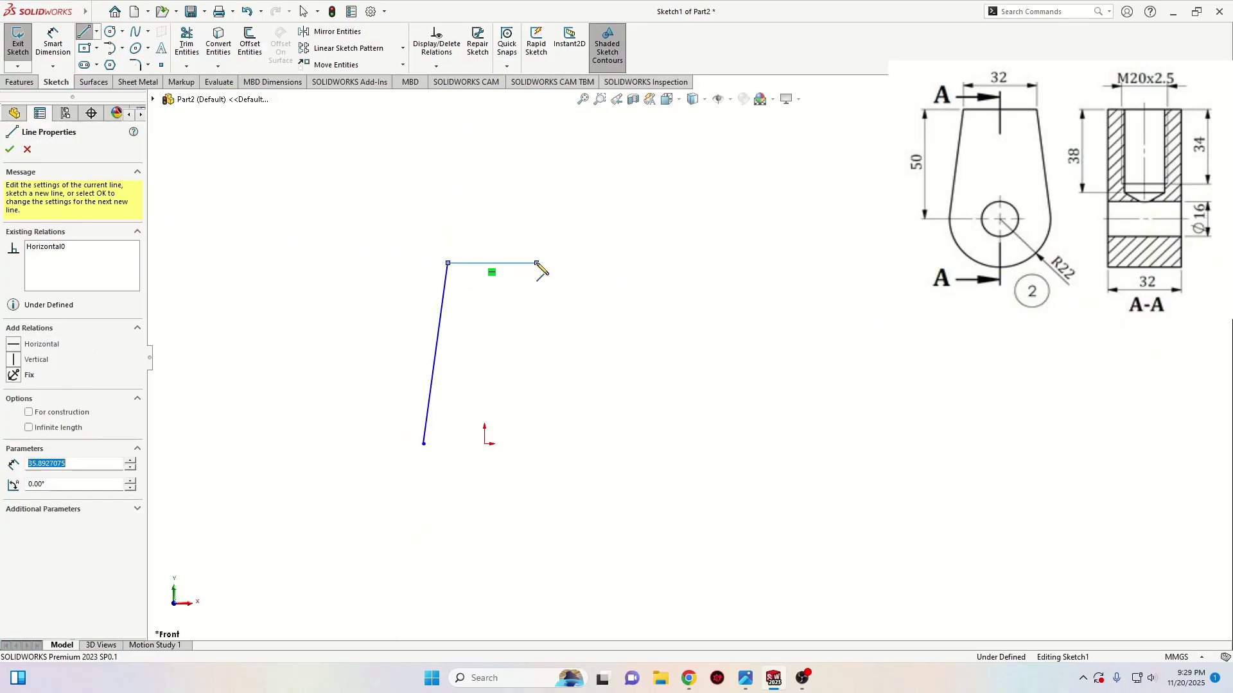
left_click(560, 443)
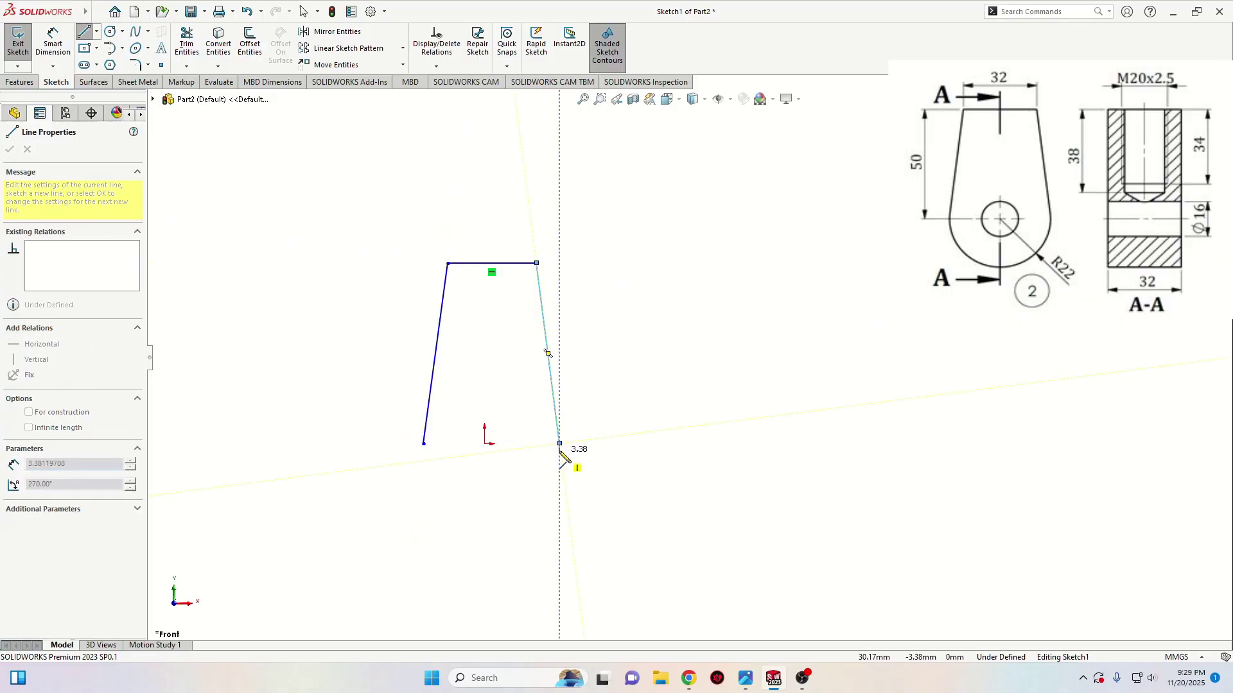
left_click(424, 443)
right_click(352, 365)
left_click(376, 422)
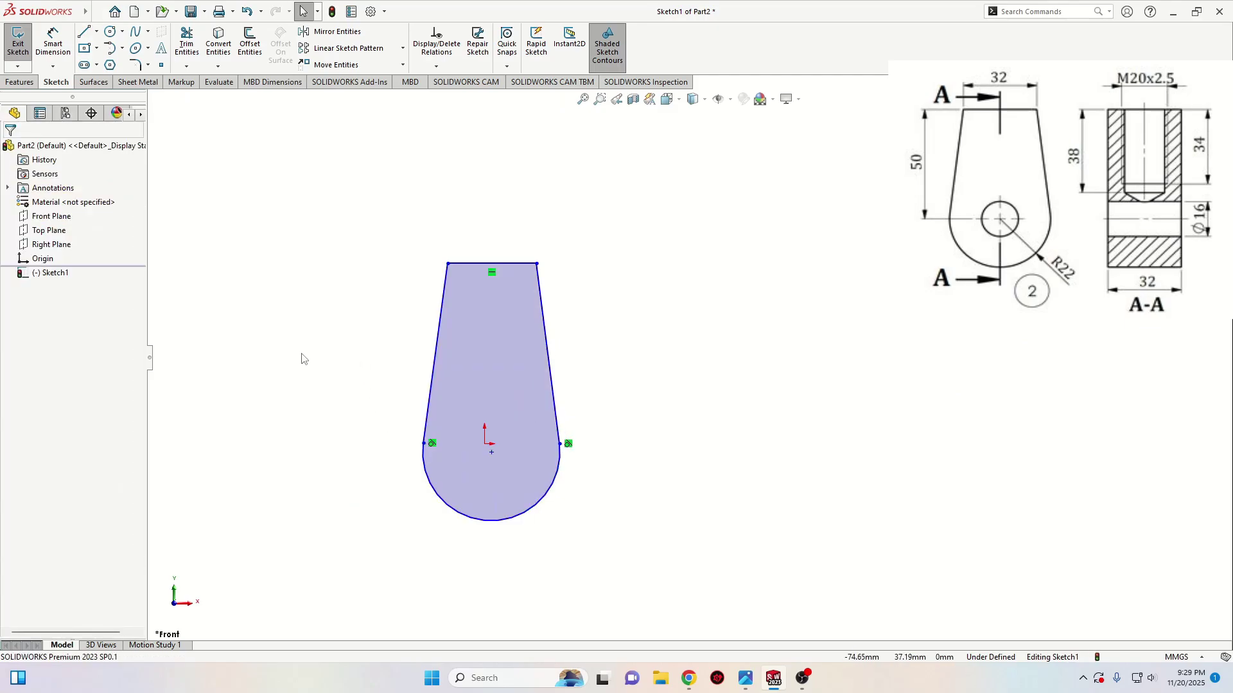
- Dimension the profile's top line at 32 mm and the bottom arc's radius at 22 mm
left_click(53, 42)
left_click(479, 269)
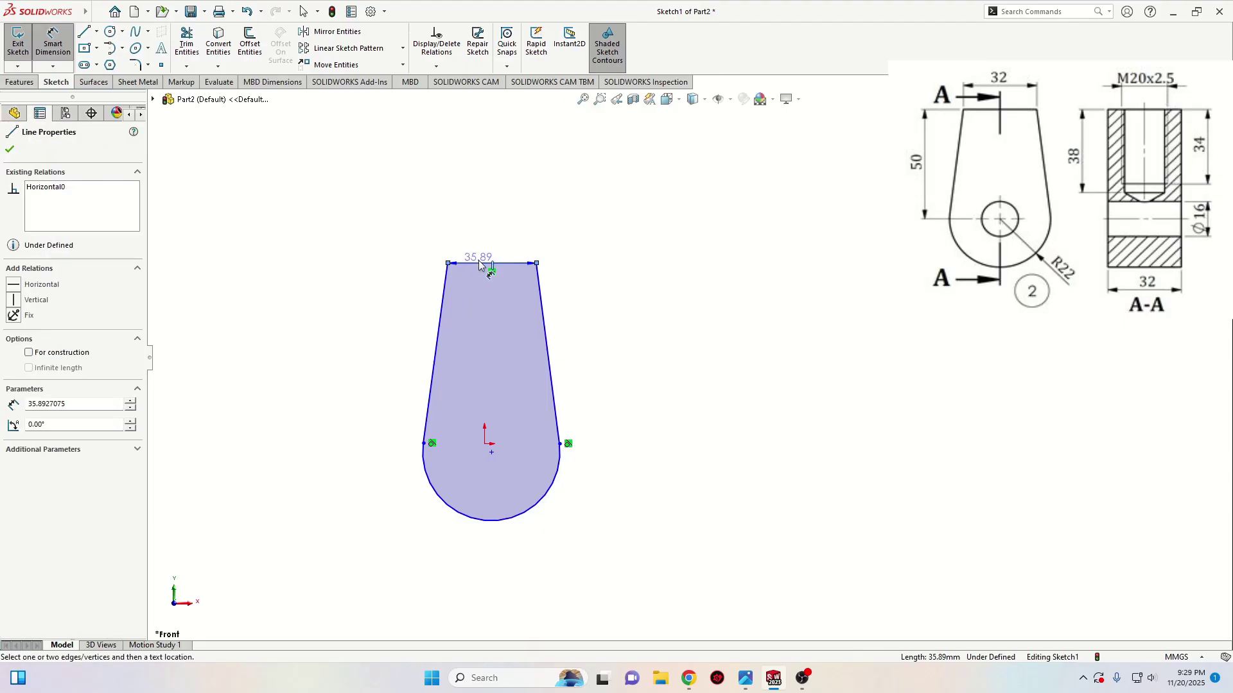
left_click(485, 206)
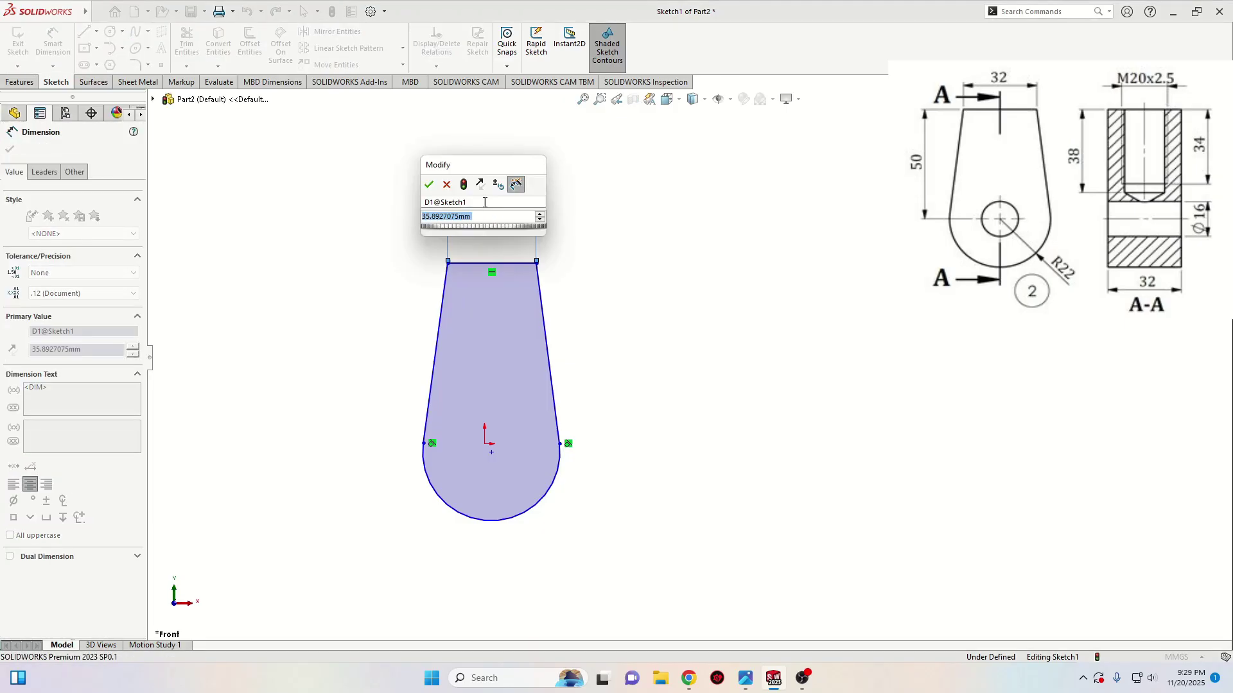
type("32")
key("Return")
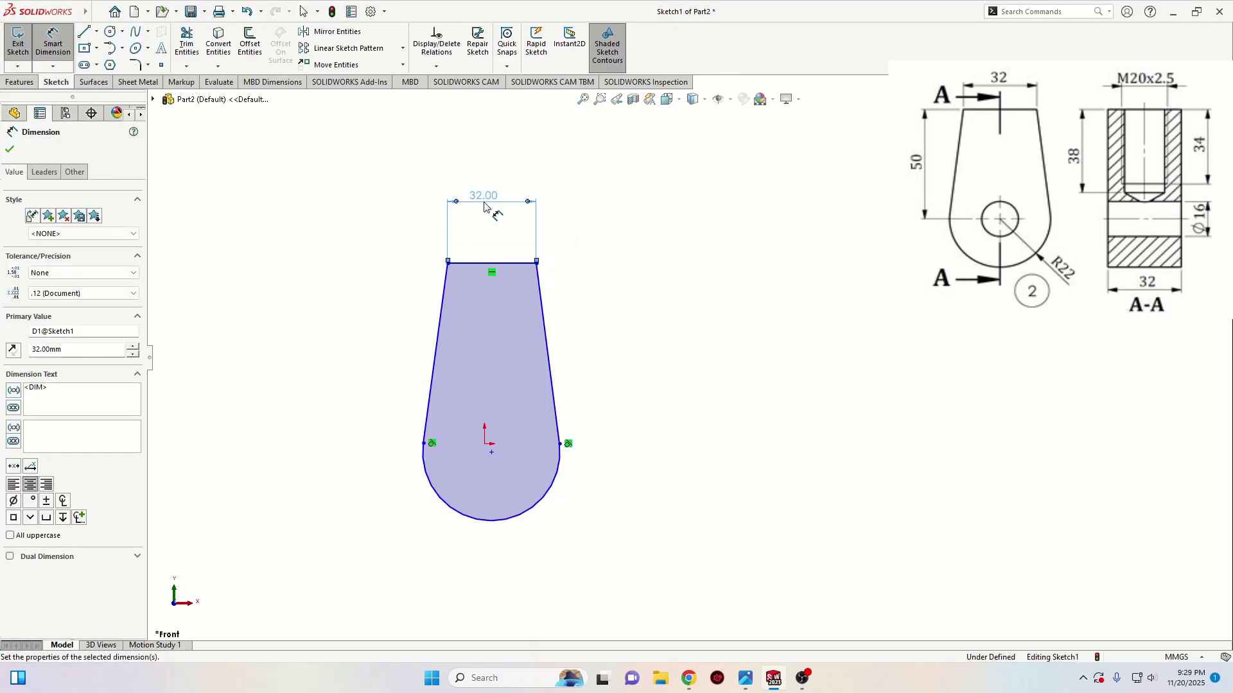
left_click(487, 524)
left_click(442, 535)
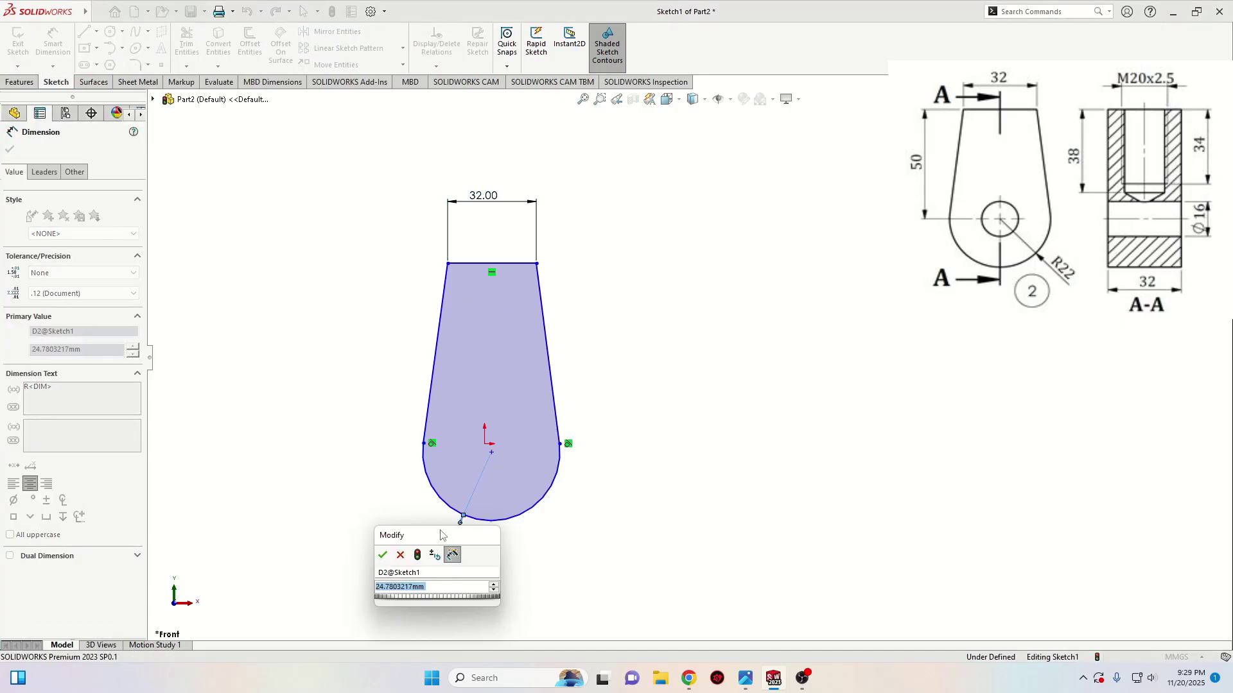
type("22")
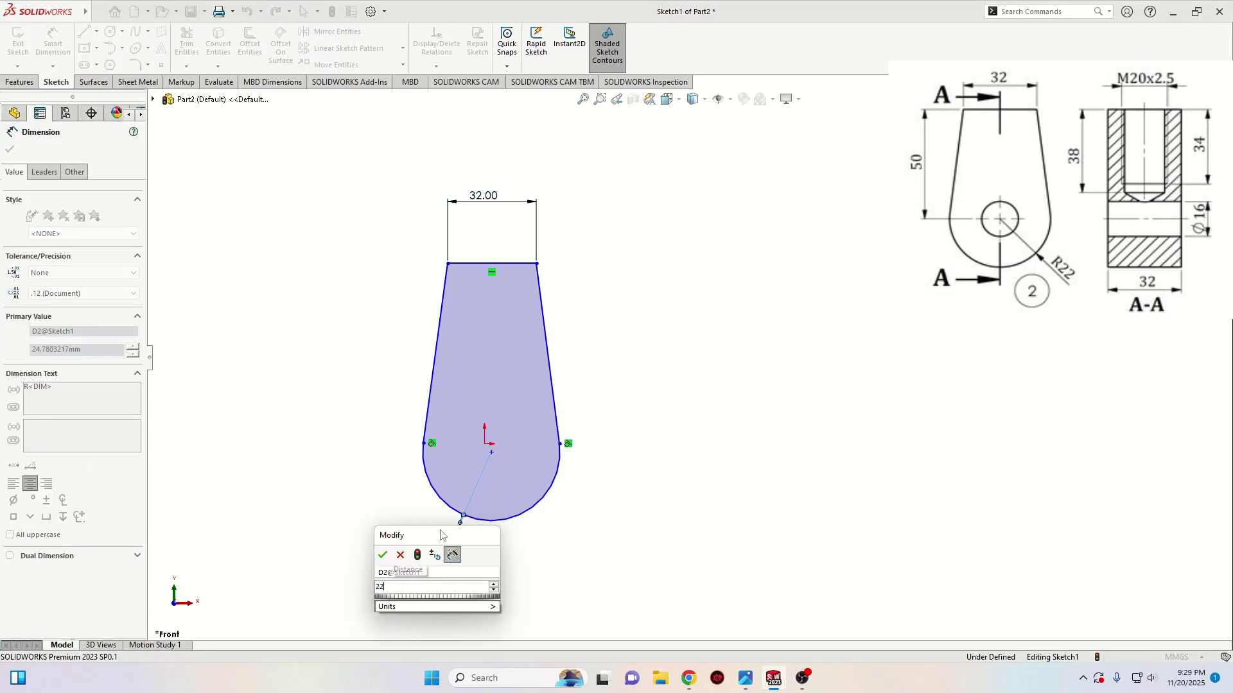
key("Return")
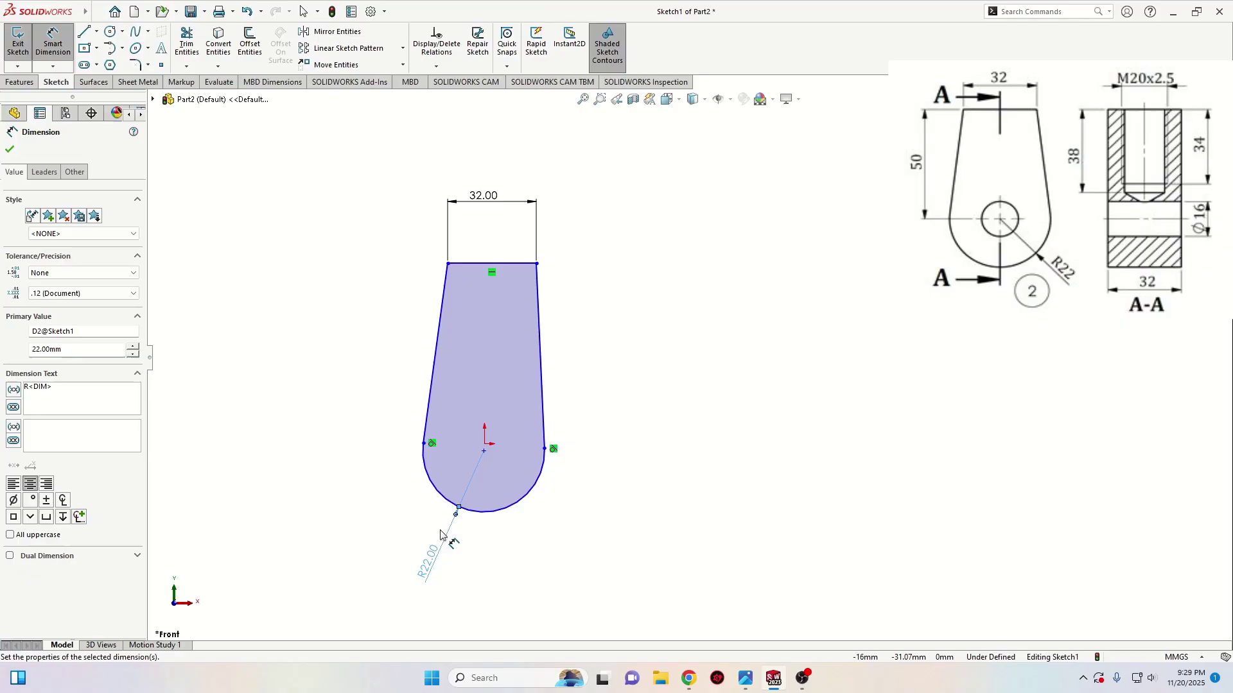
- Dimension the vertical distance from the arc's centre to the top line at 50 mm
left_click(485, 451)
left_click(478, 264)
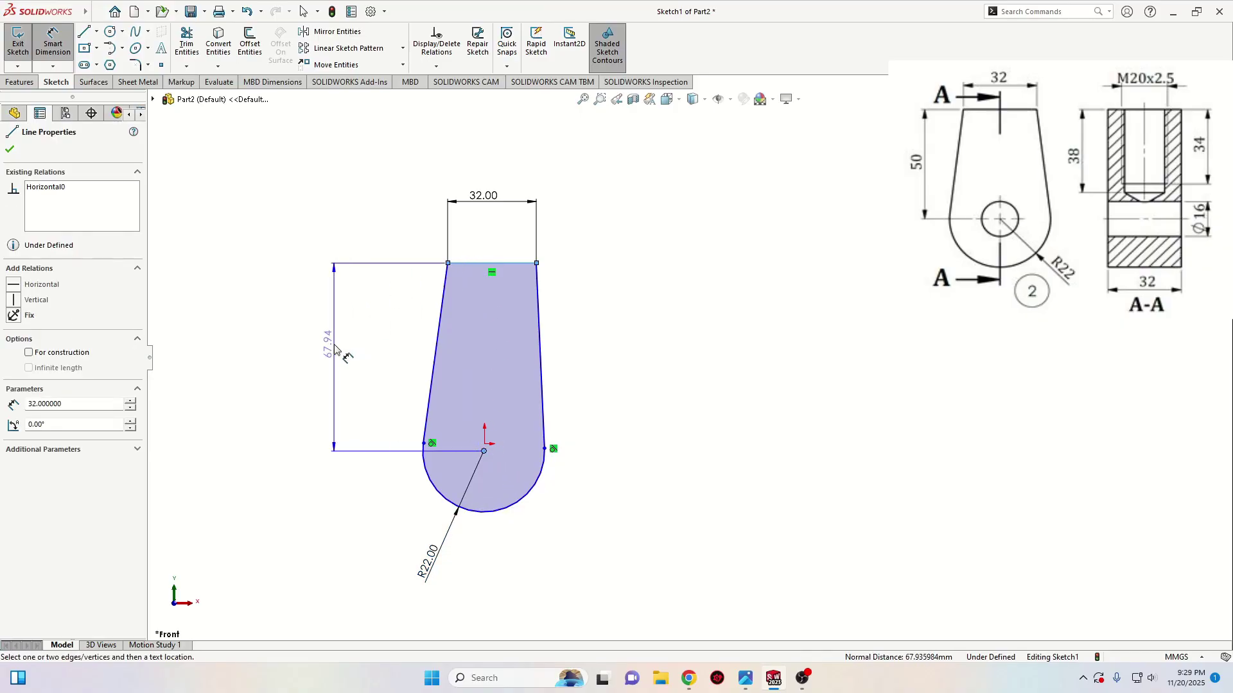
left_click(307, 349)
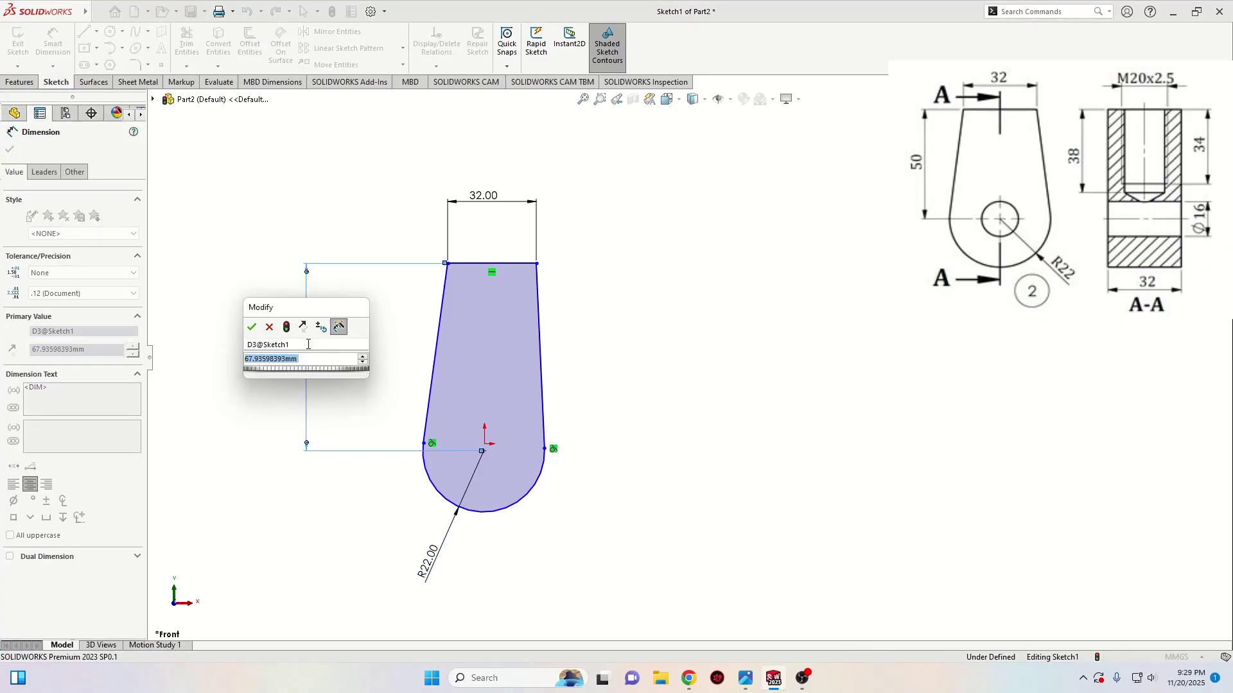
type("50")
left_click(252, 327)
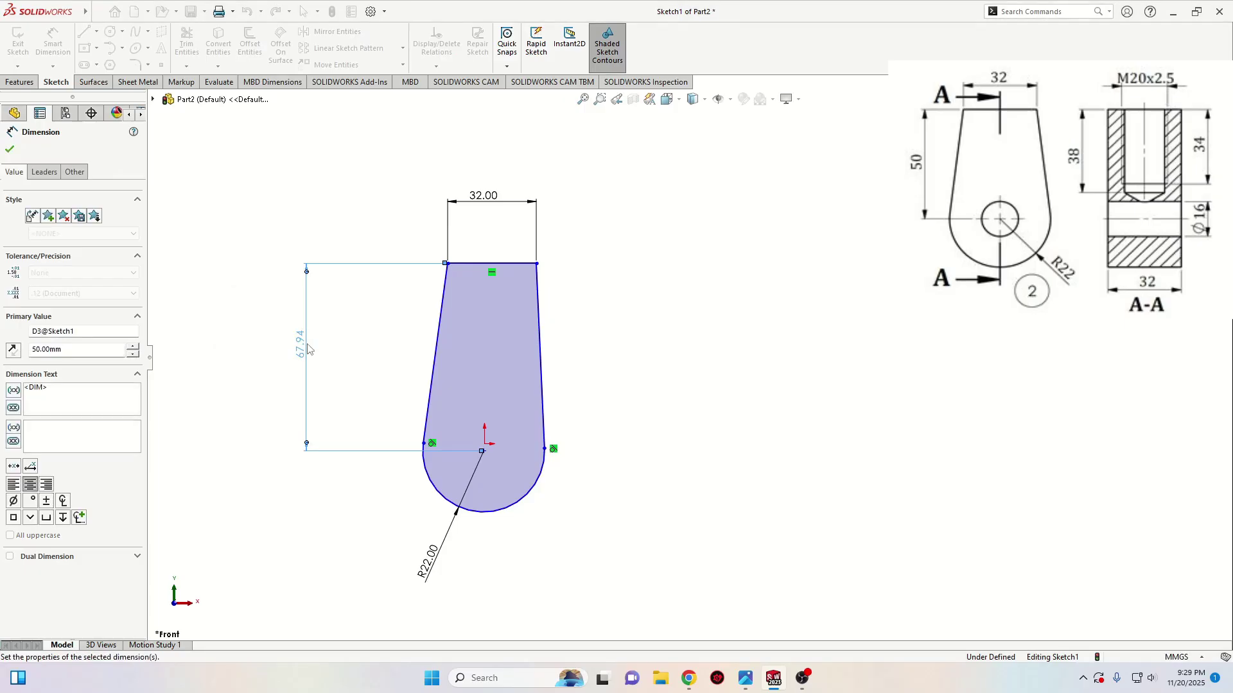
right_click(325, 291)
left_click(324, 287)
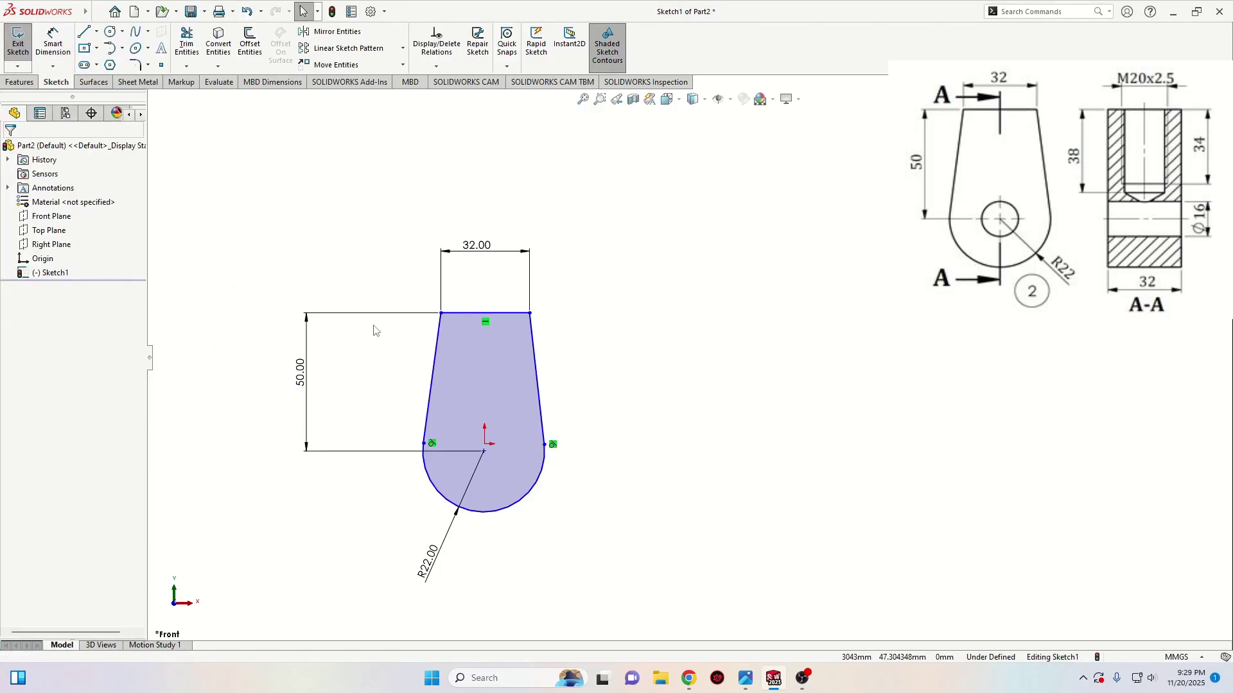
- Add an Equal relation between the profile's two slanted side lines
left_click(432, 372)
left_click(546, 403, "ctrl")
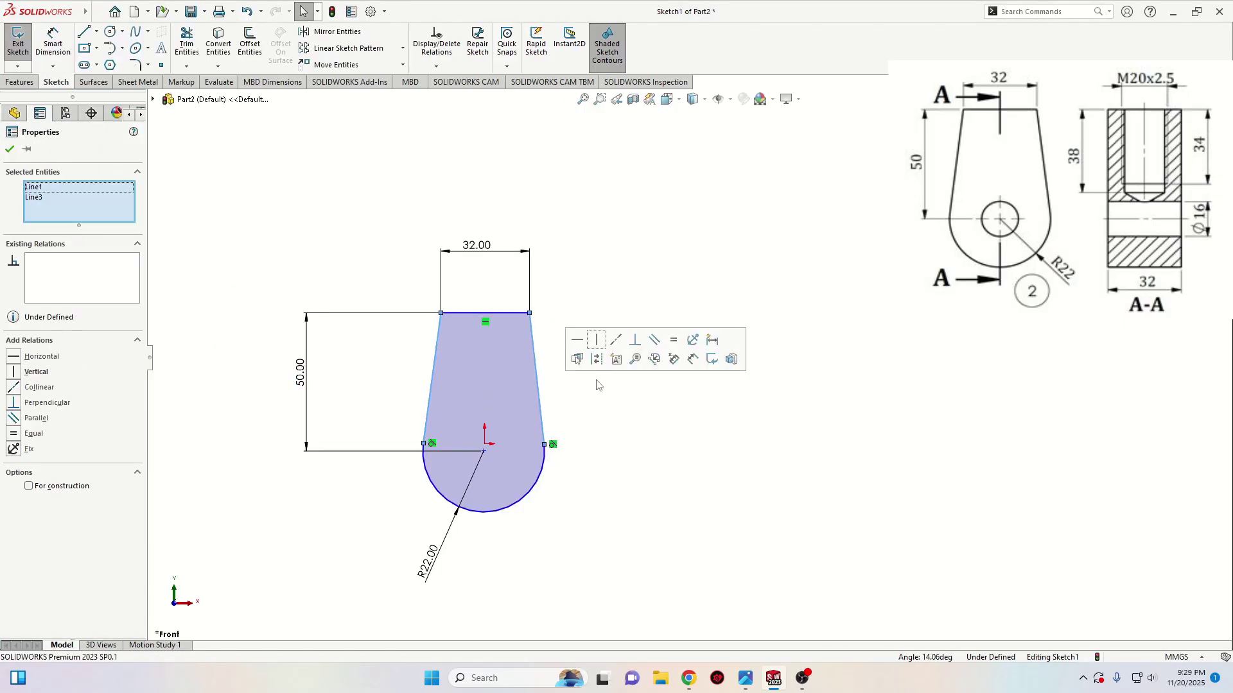
left_click(658, 361)
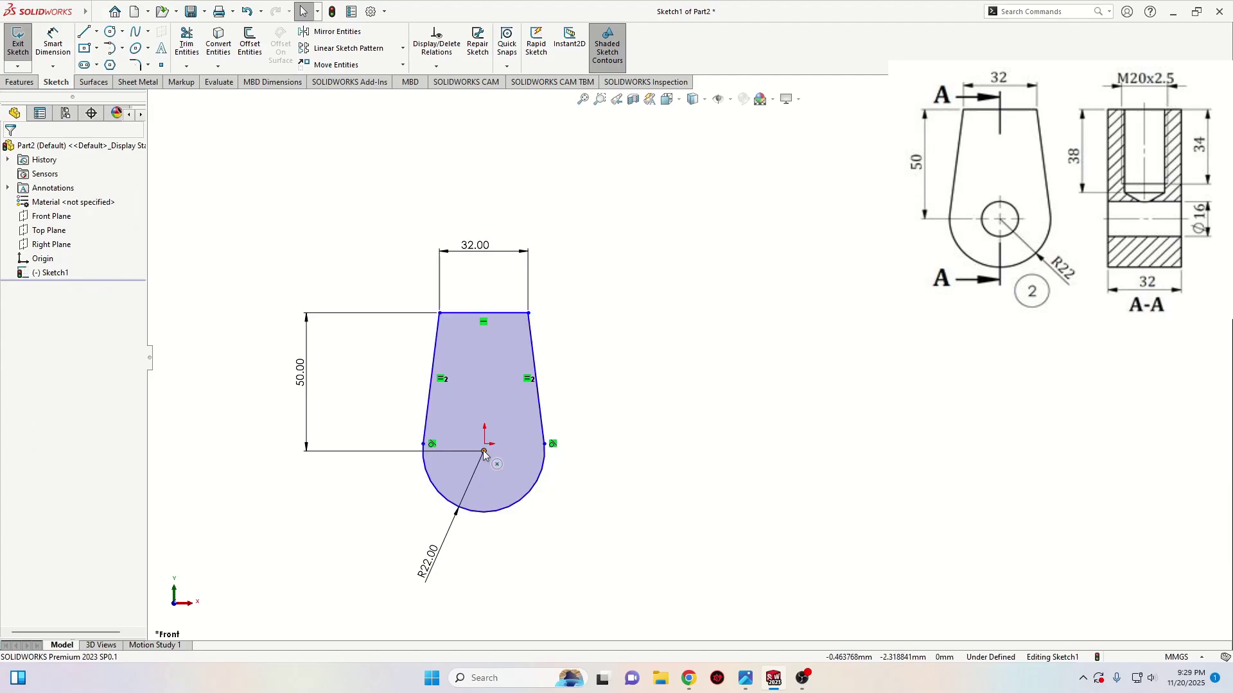
- Align the top line's midpoint vertically with the origin and make the arc's centre coincident with the origin
left_click(486, 313)
left_click(484, 451, "ctrl")
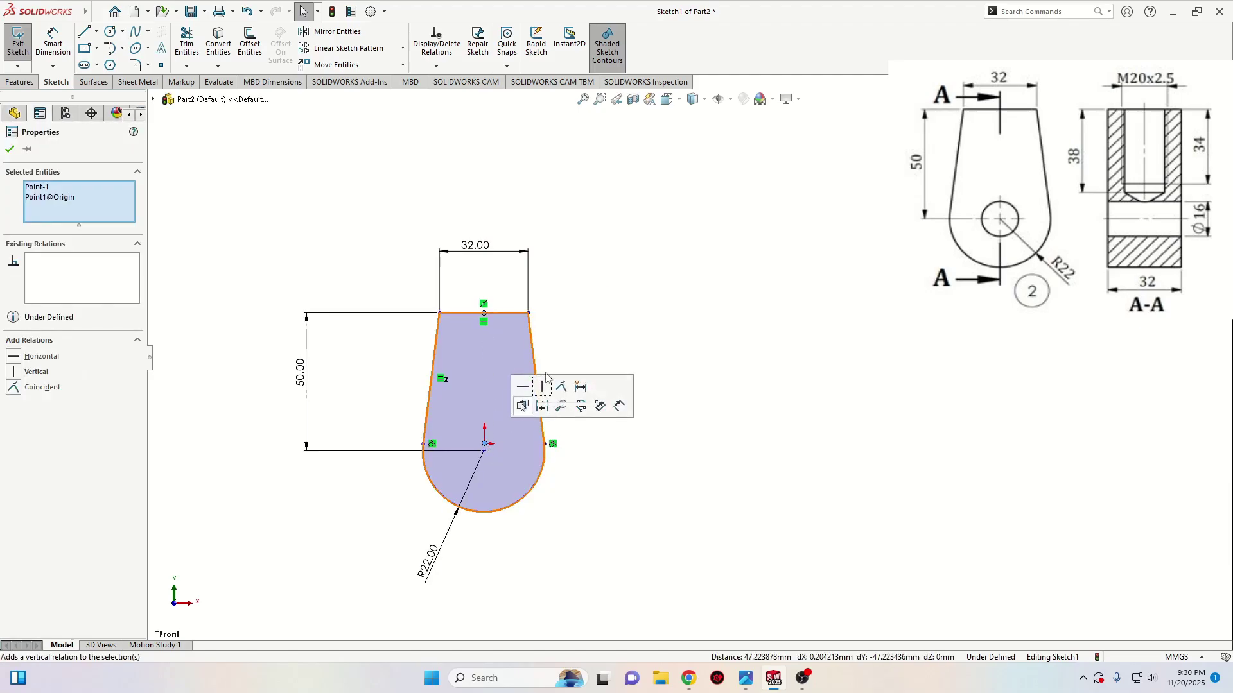
left_click(578, 386)
left_click_drag(487, 451, 495, 424)
left_click(487, 445, "ctrl")
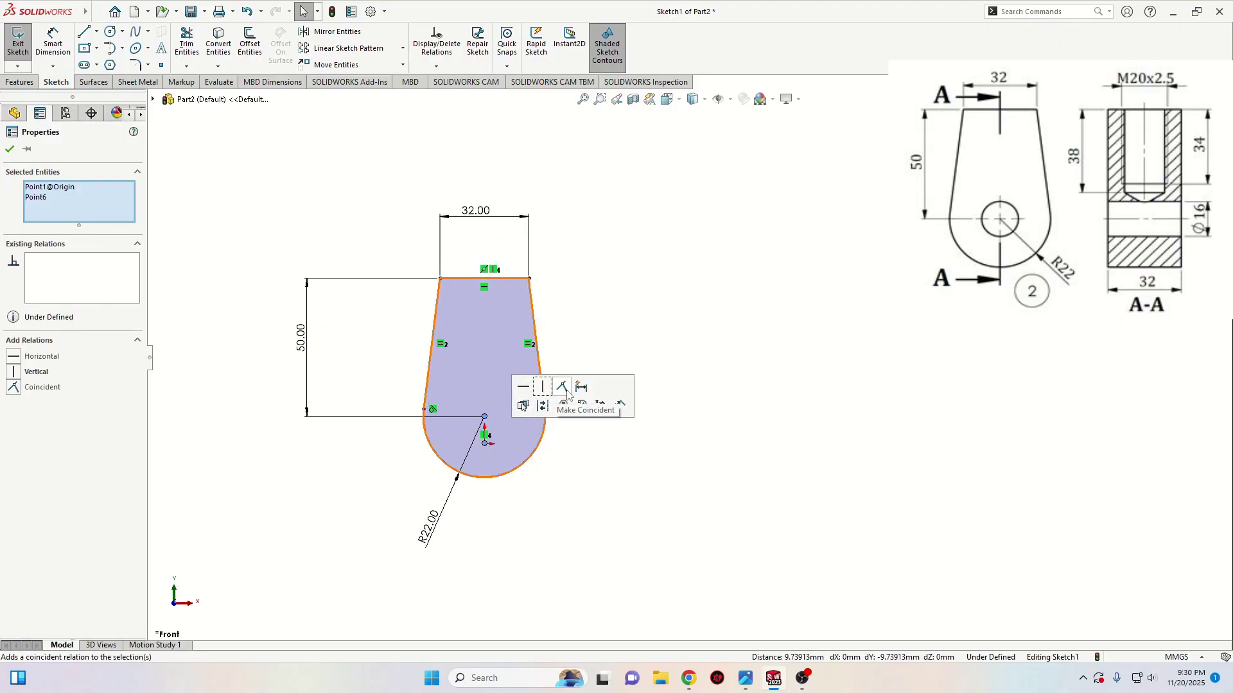
left_click(547, 384)
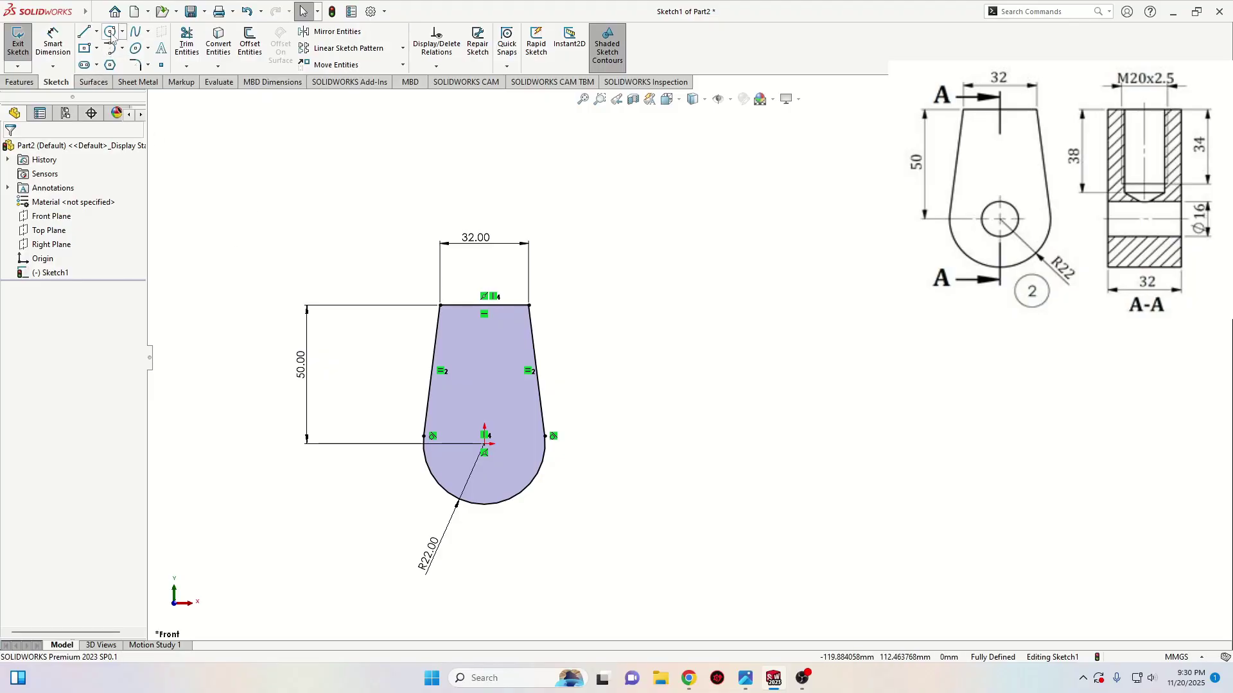
- Sketch a circle about 16 mm in diameter centred on the origin
left_click(111, 31)
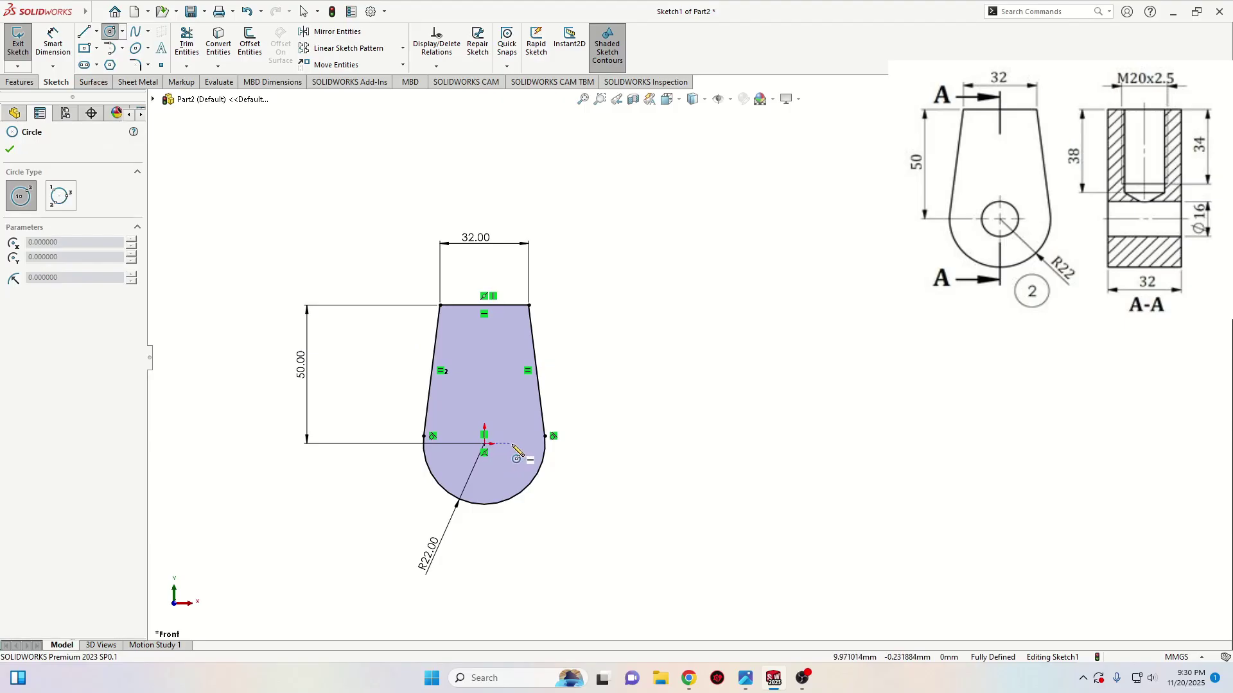
left_click(485, 444)
left_click(492, 467)
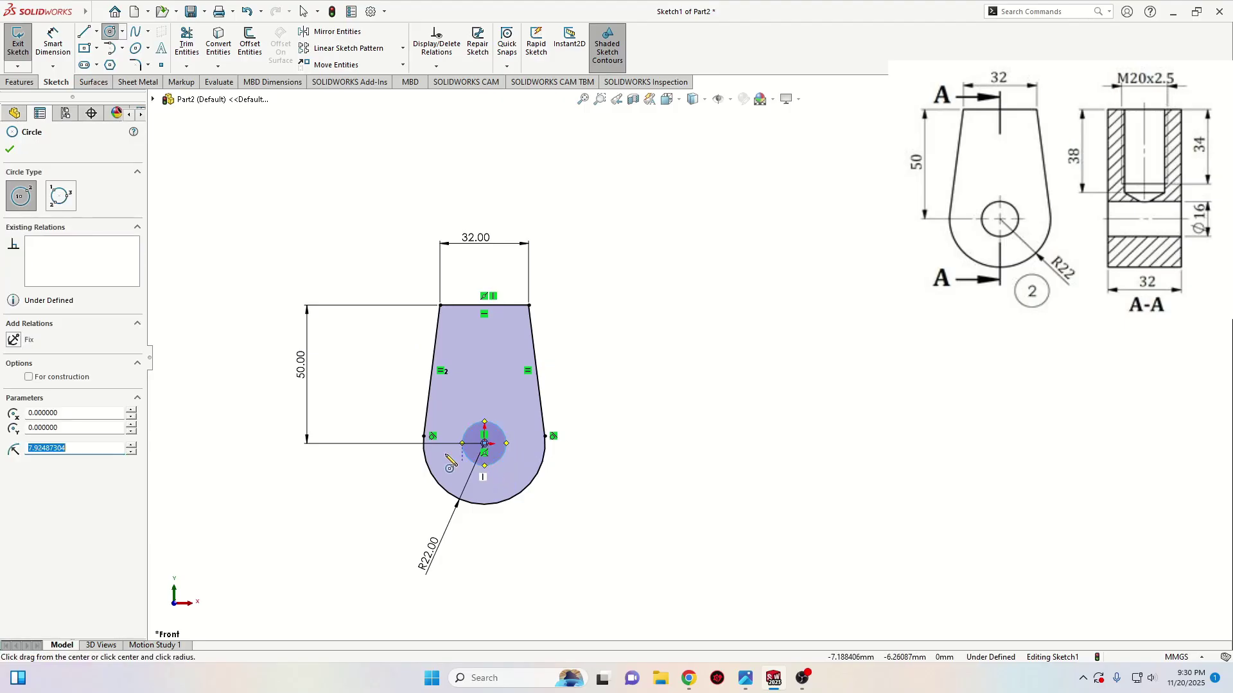
key("Escape")
- Dimension the circle's diameter at 16 mm
left_click(54, 46)
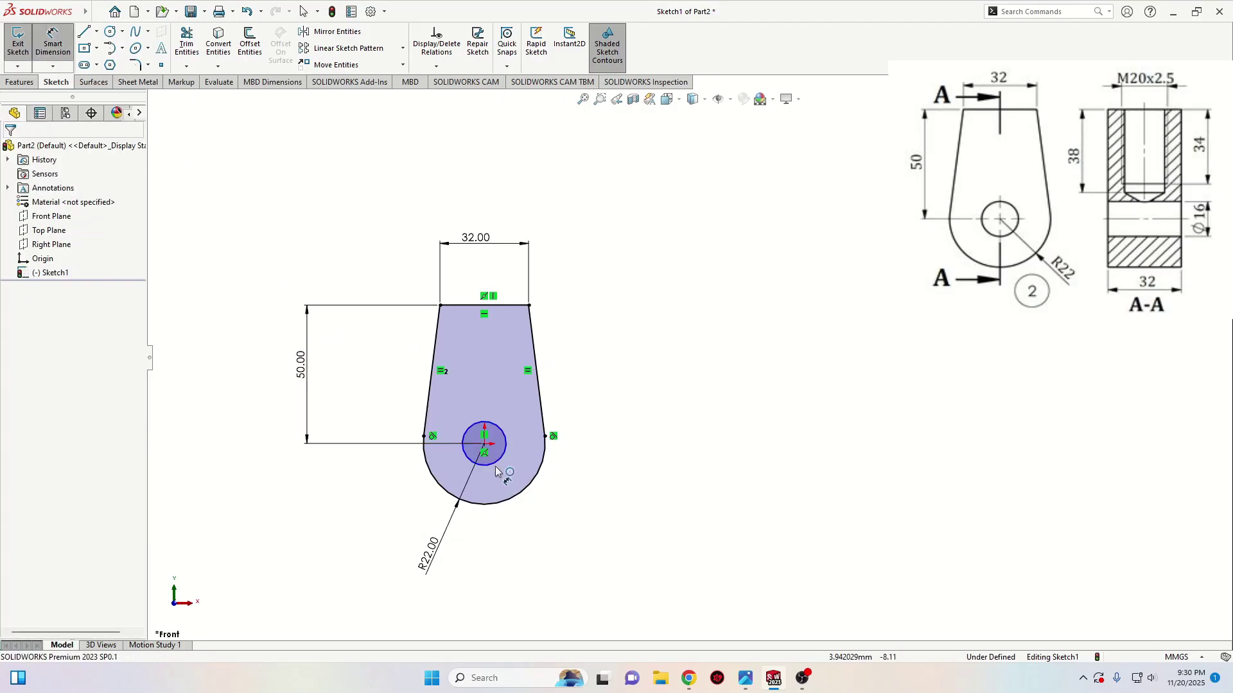
left_click(499, 460)
left_click(647, 499)
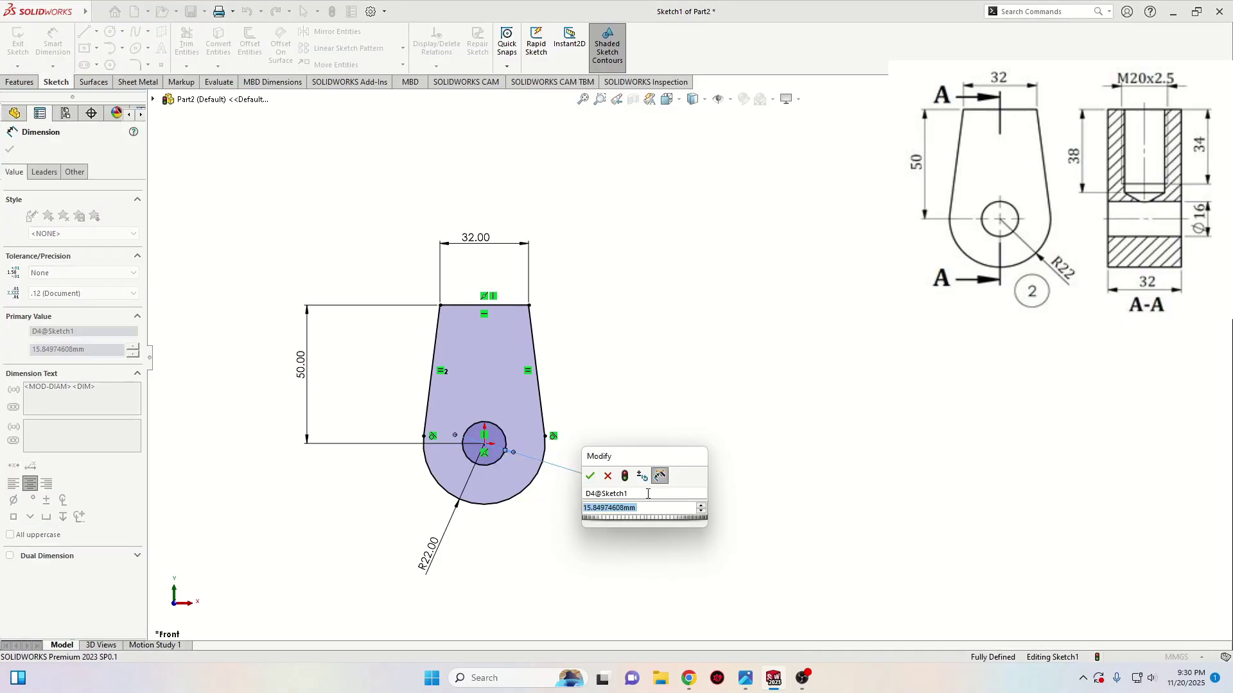
type("1")
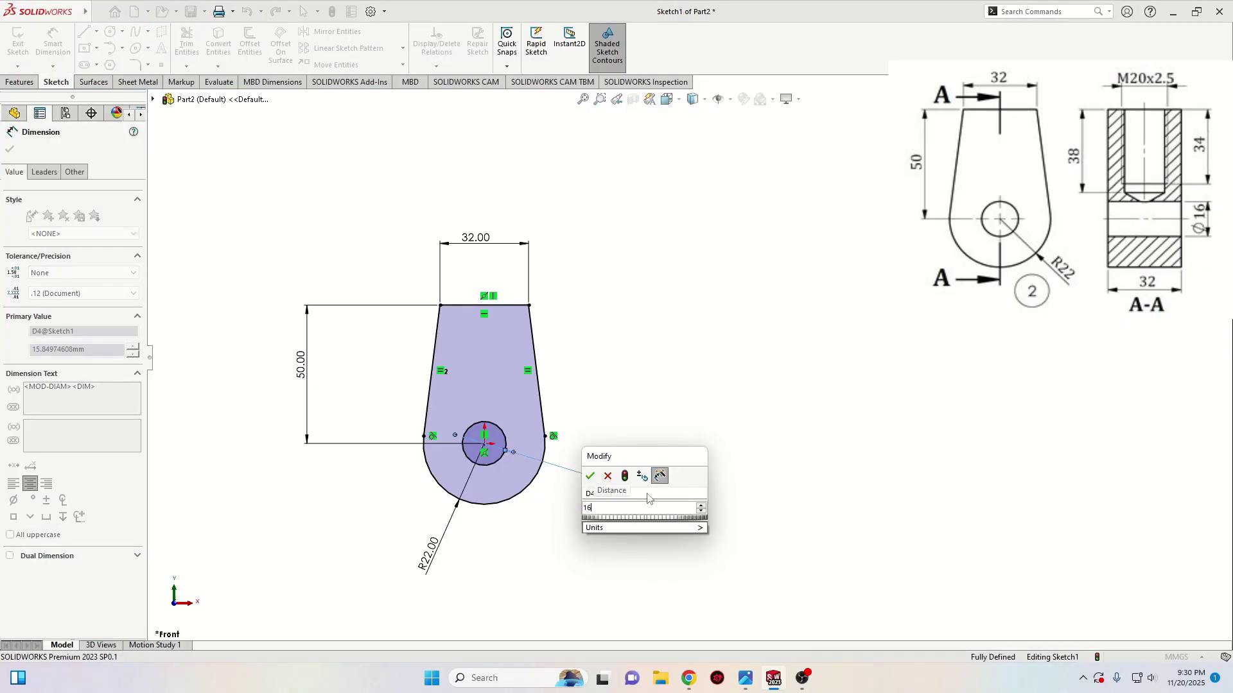
type("6")
key("Return")
right_click(626, 278)
left_click(665, 327)
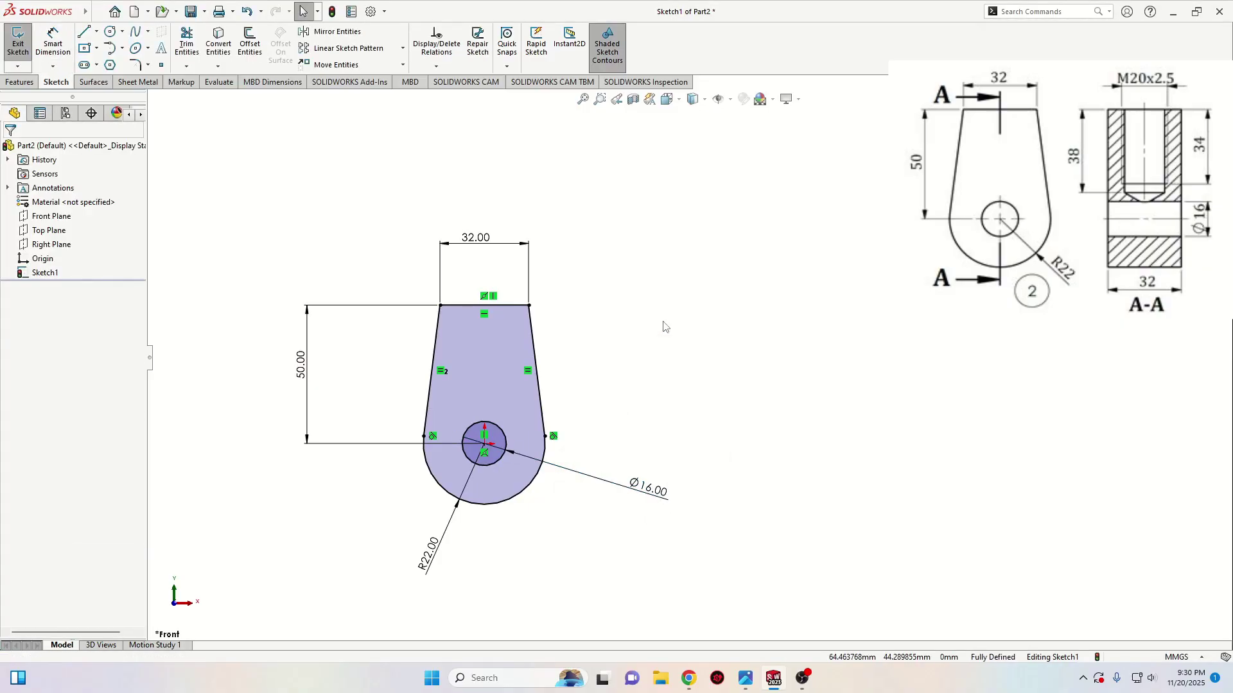
- Extrude the profile as a boss 10 mm deep with the Mid Plane end condition
left_click(20, 82)
left_click(23, 44)
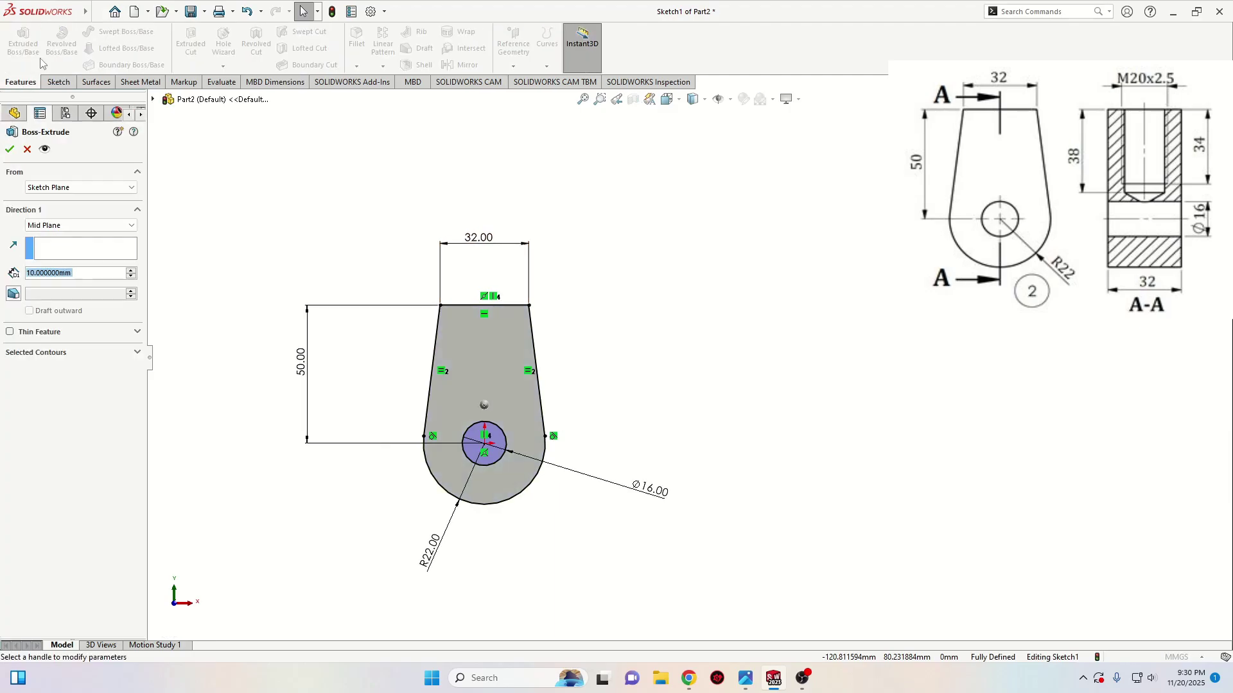
left_click(90, 226)
left_click(80, 272)
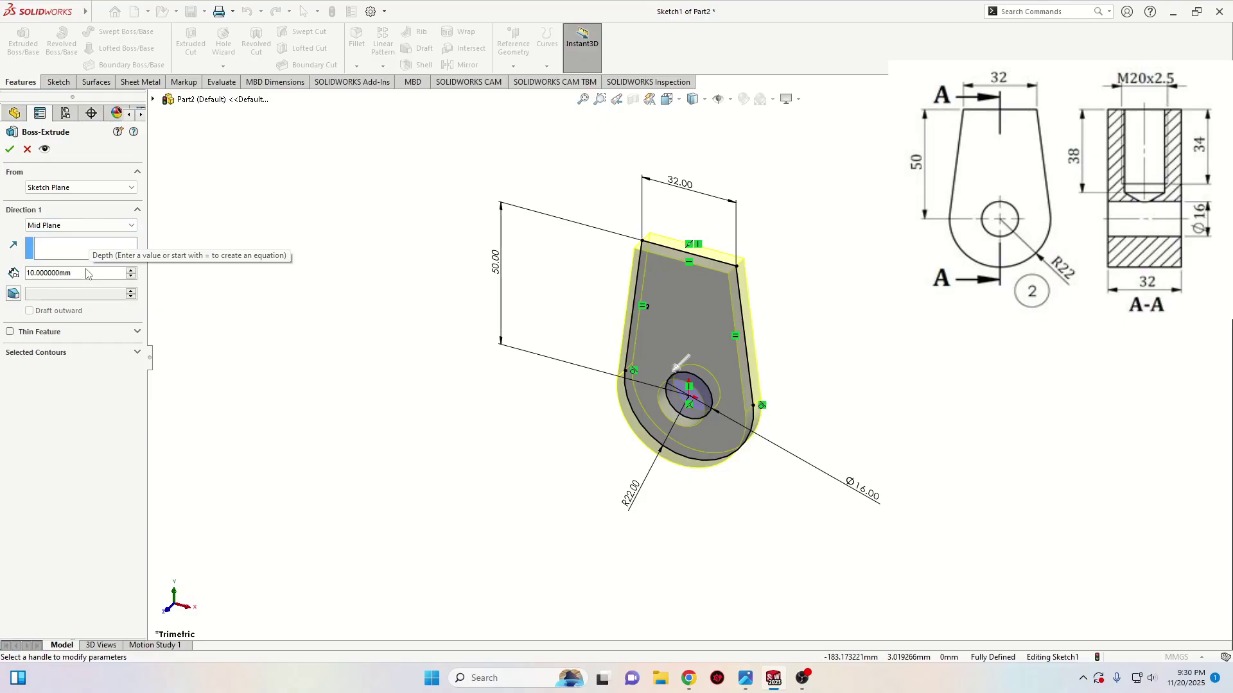
left_click(10, 149)
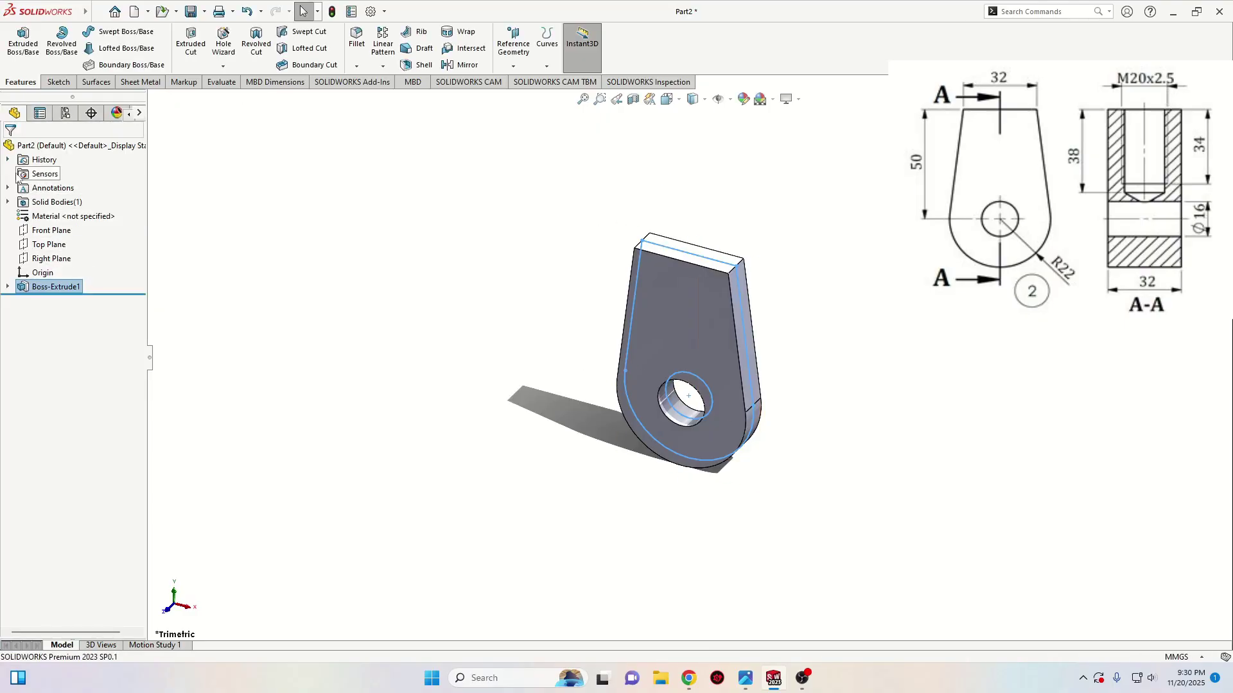
- Edit the boss extrusion and set its Mid Plane depth to 32 mm
left_click(77, 288)
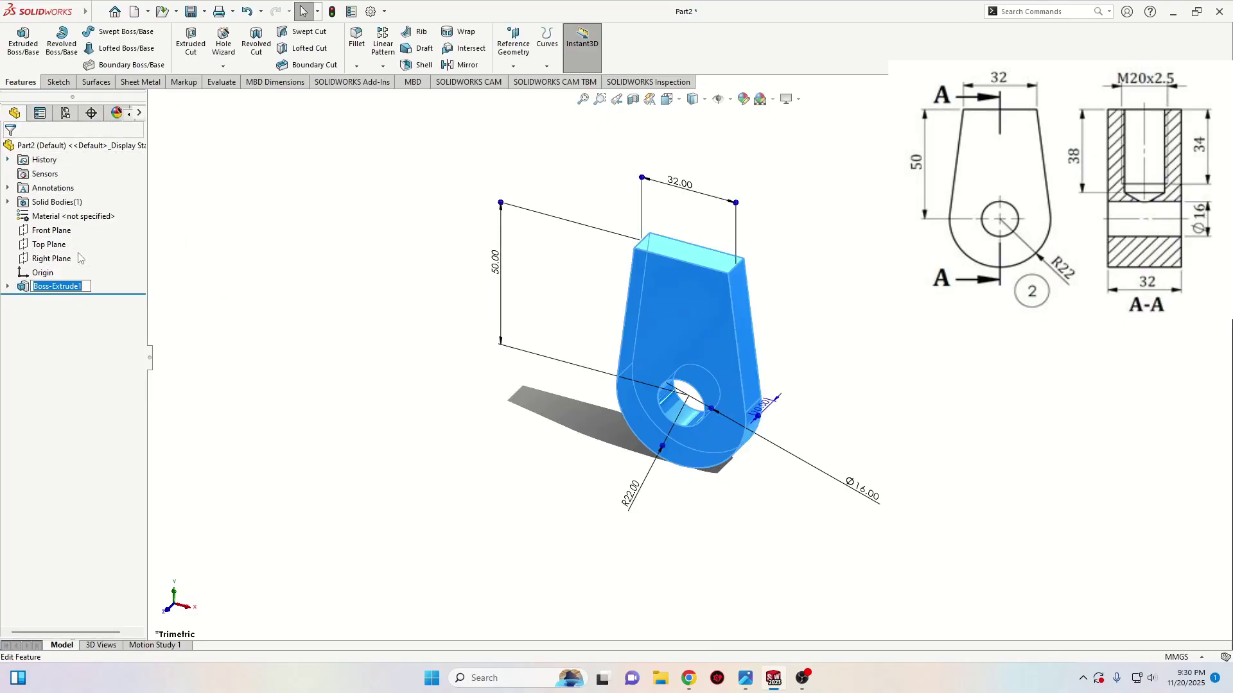
left_click(29, 287)
left_click(45, 267)
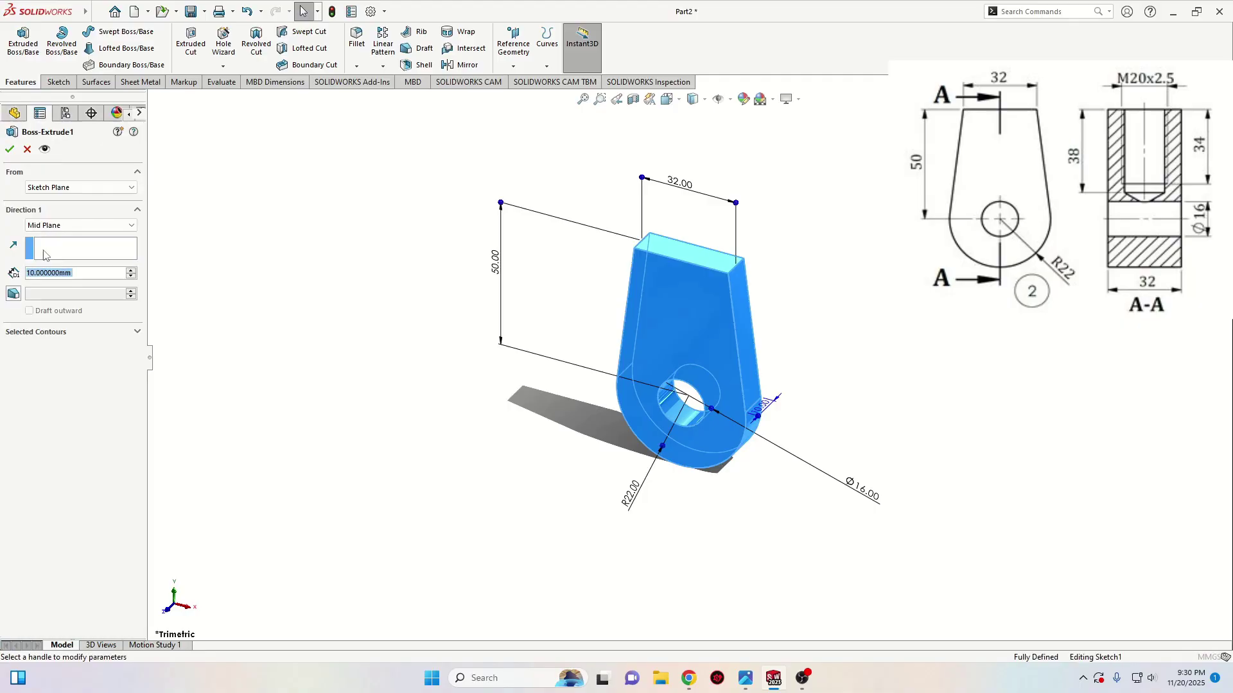
type("32")
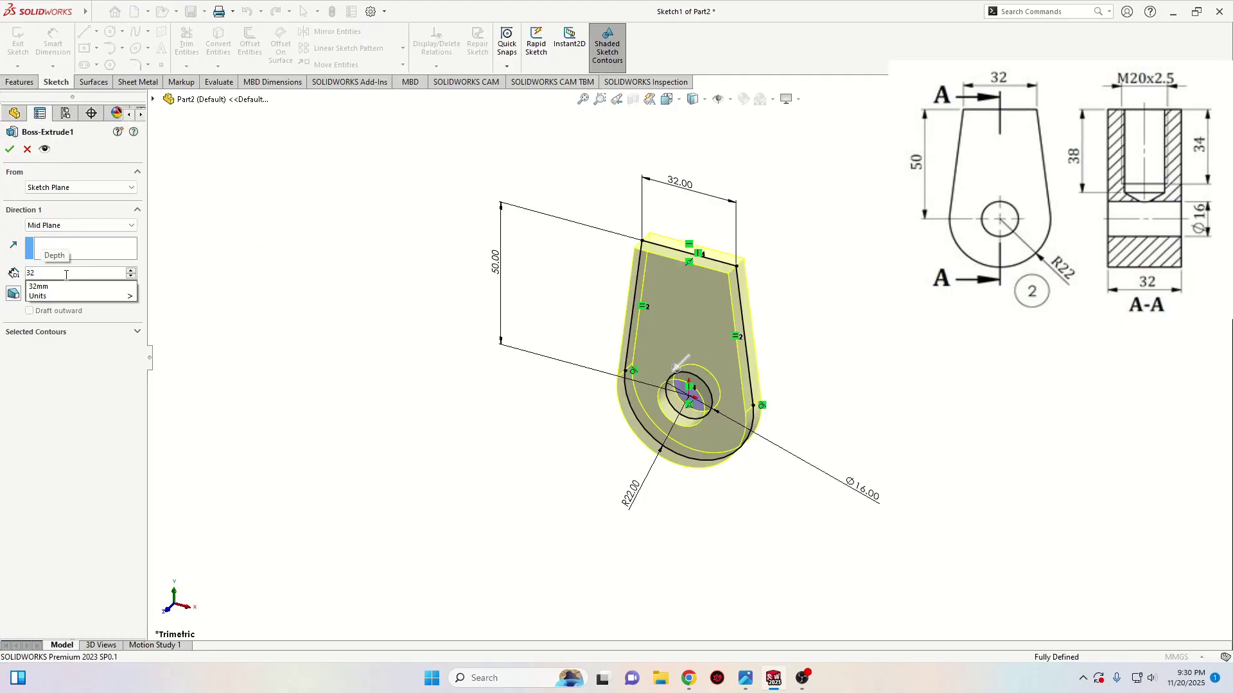
key("Return")
middle_click_drag(302, 275, 401, 335)
middle_click_drag(393, 269, 430, 371)
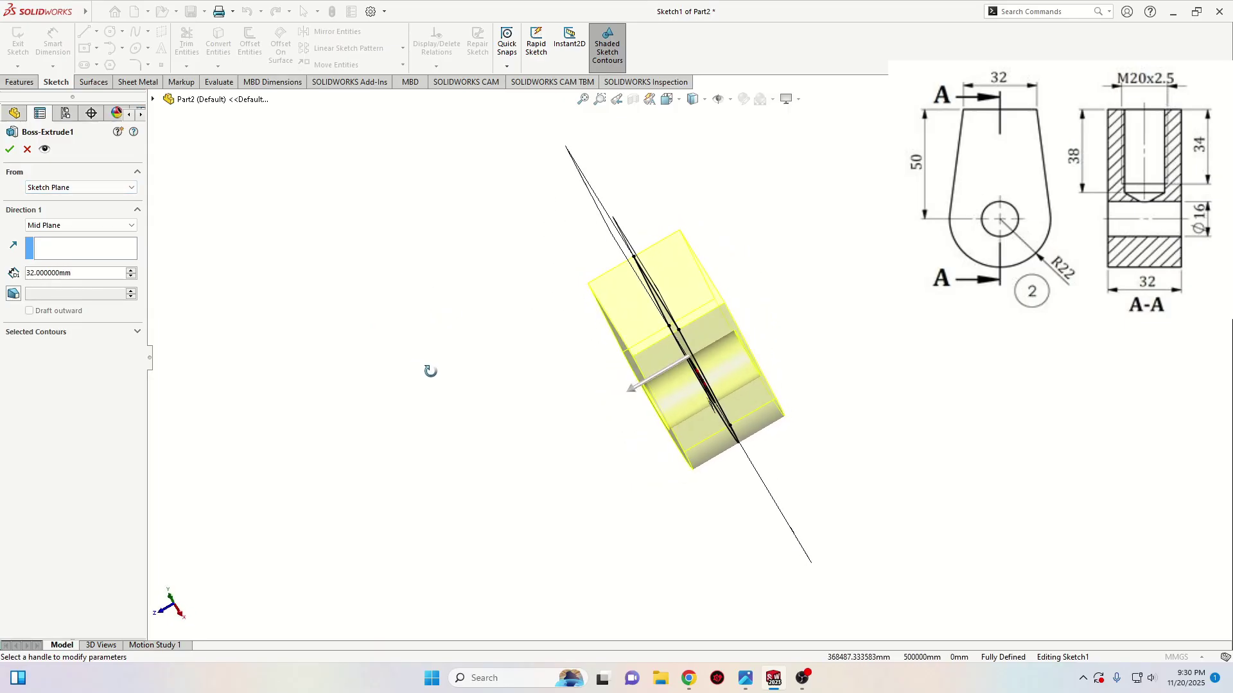
left_click(9, 149)
- Start a Hole Wizard feature as an ISO straight tap with the type Tapped hole
middle_click_drag(435, 366, 341, 322)
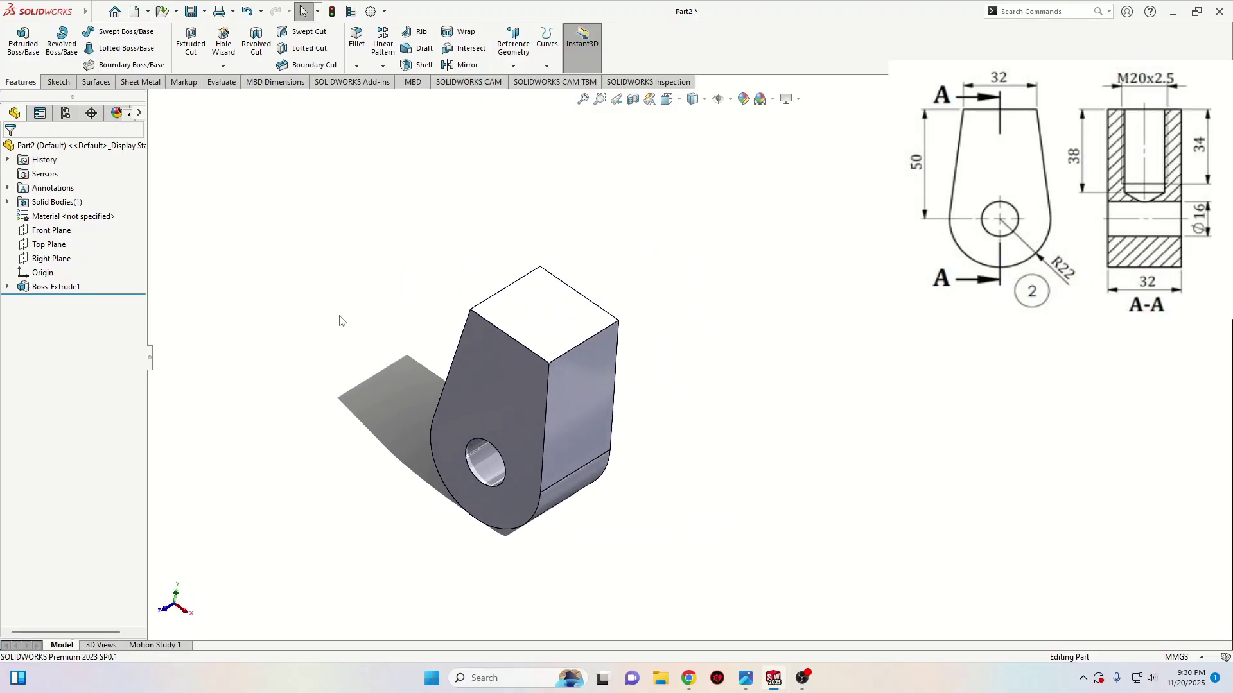
left_click(225, 42)
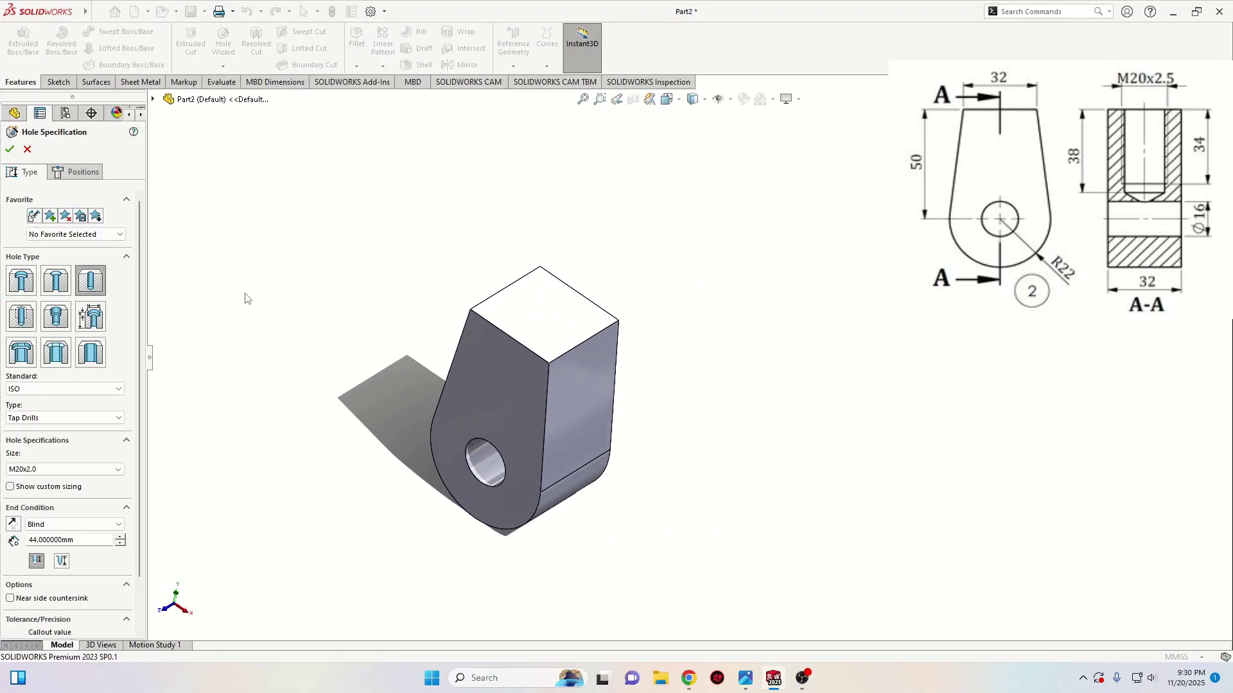
left_click(22, 318)
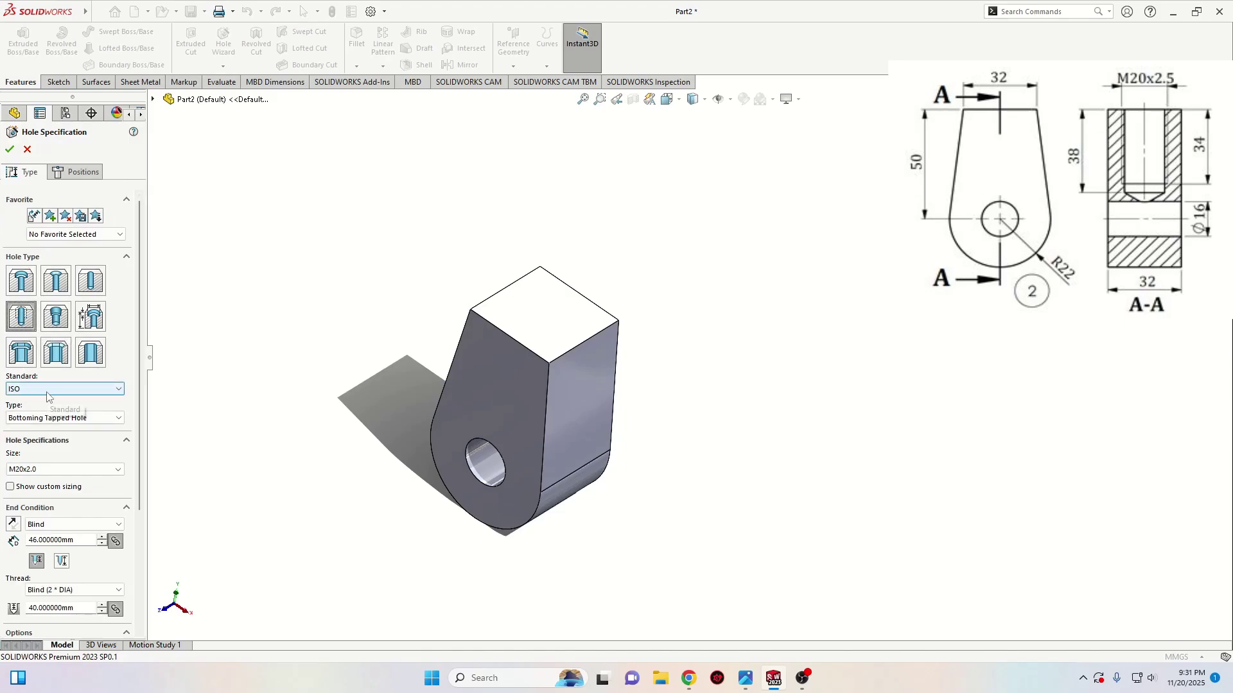
left_click(56, 419)
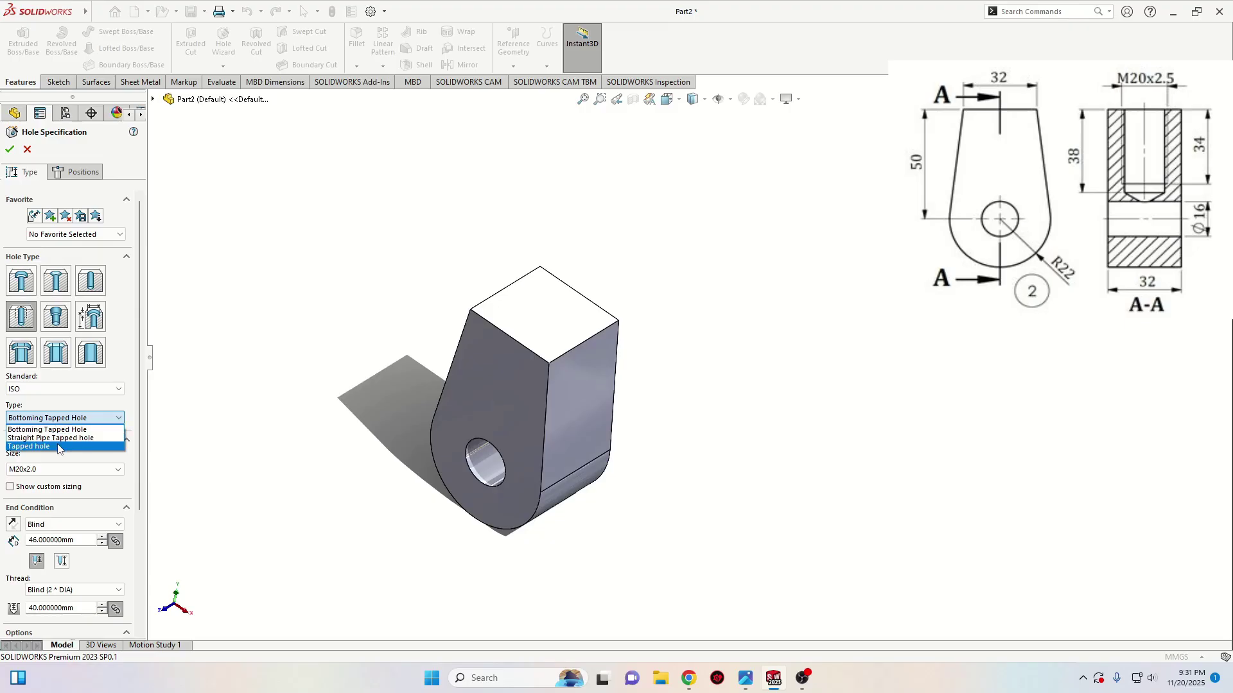
left_click(58, 447)
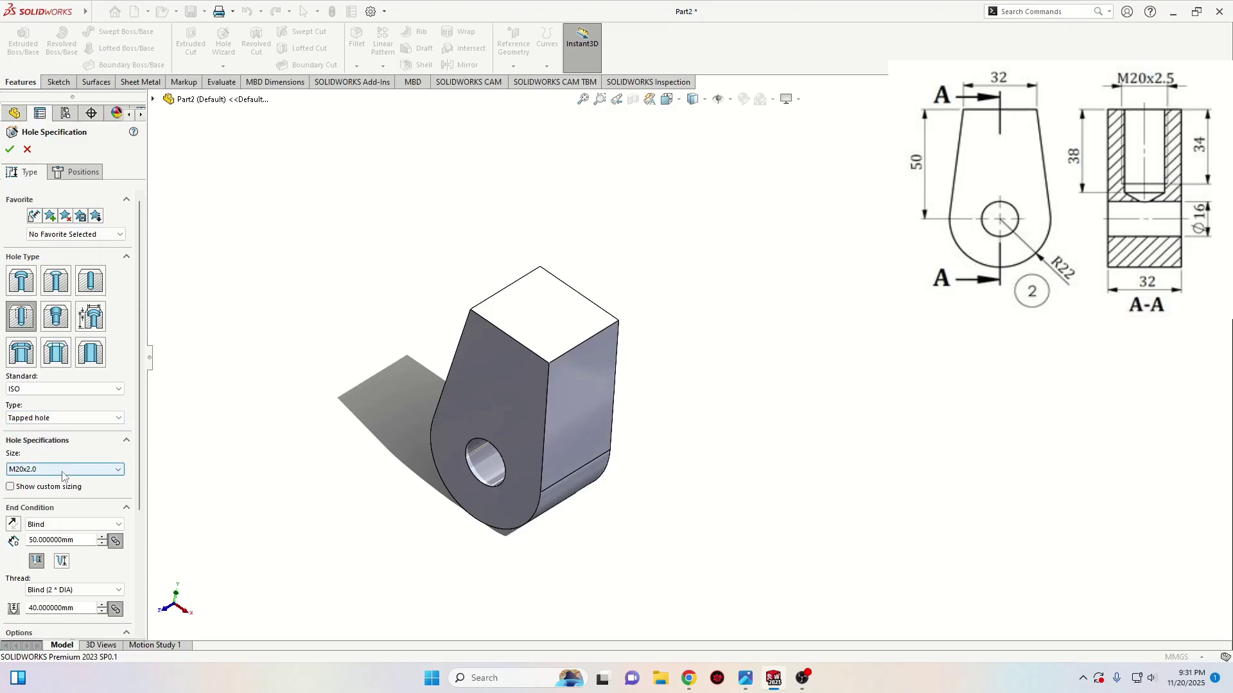
- Set the tapped hole's size to M20x2.0
left_click(62, 471)
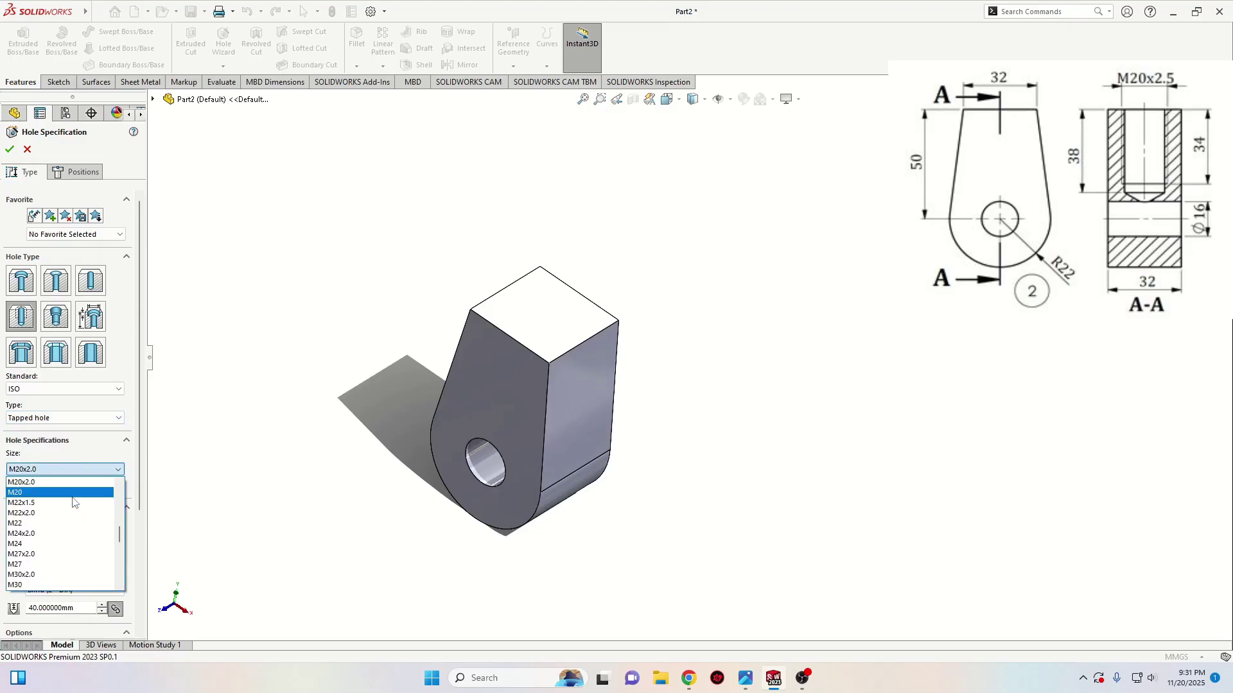
scroll(45, 516, "up", 1)
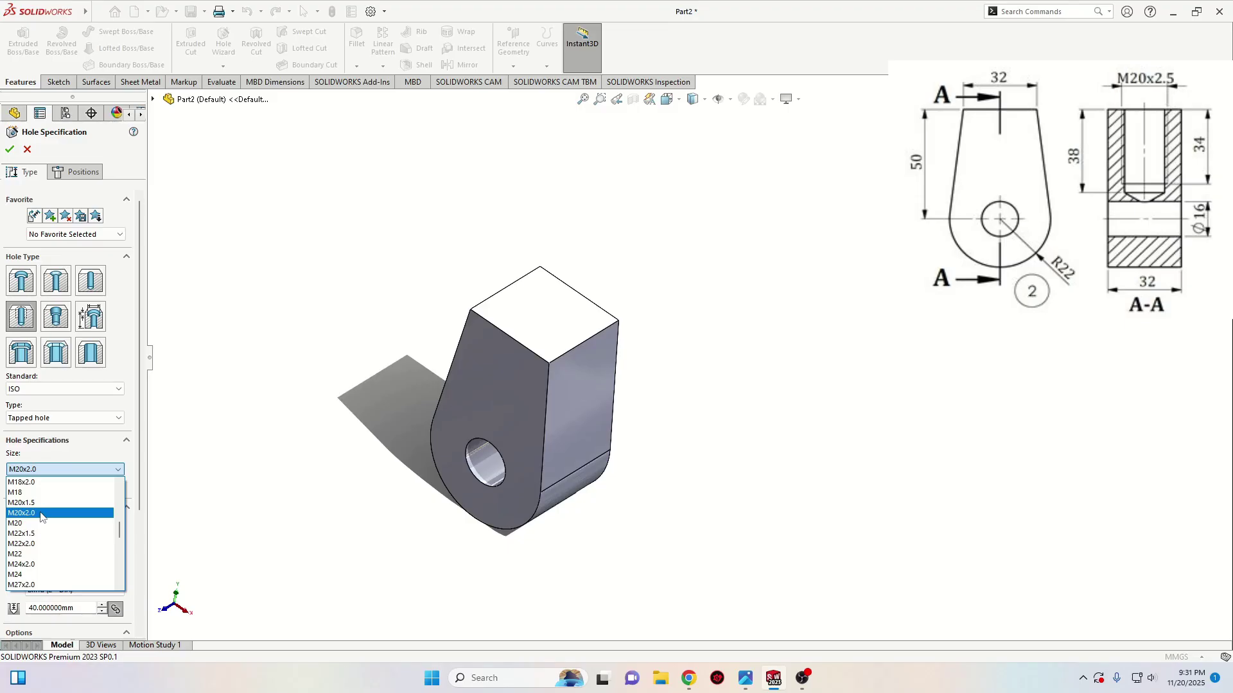
left_click(41, 513)
left_click(39, 469)
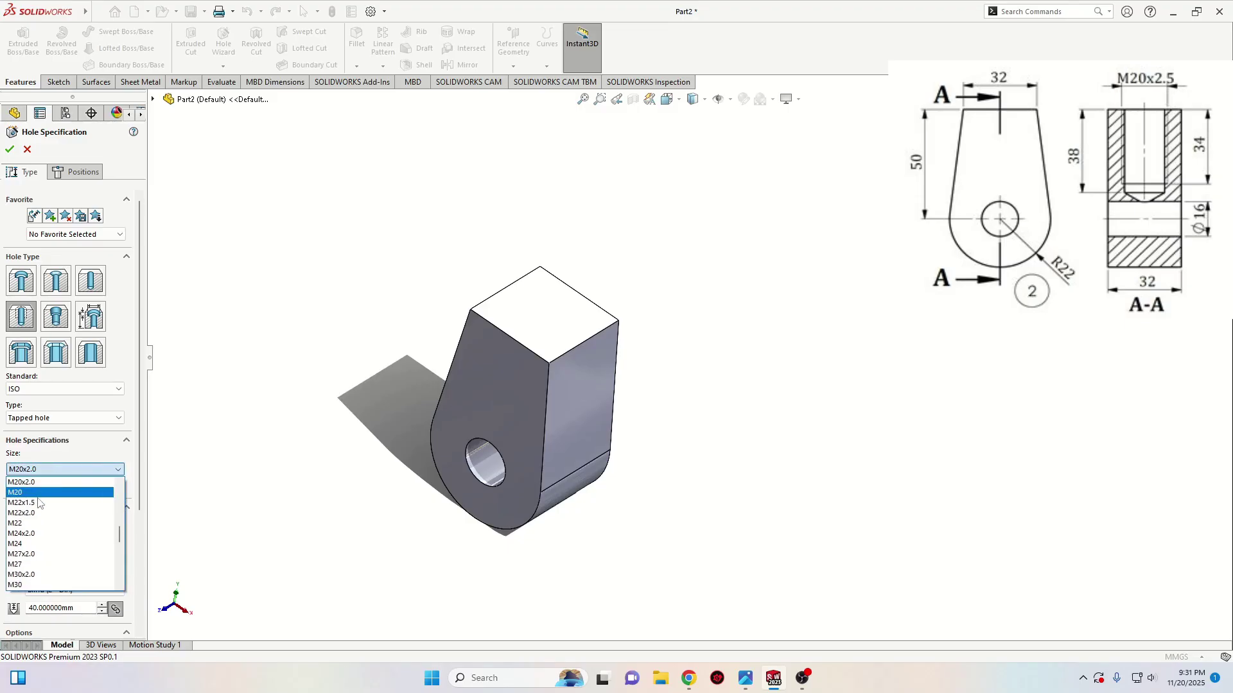
left_click(32, 493)
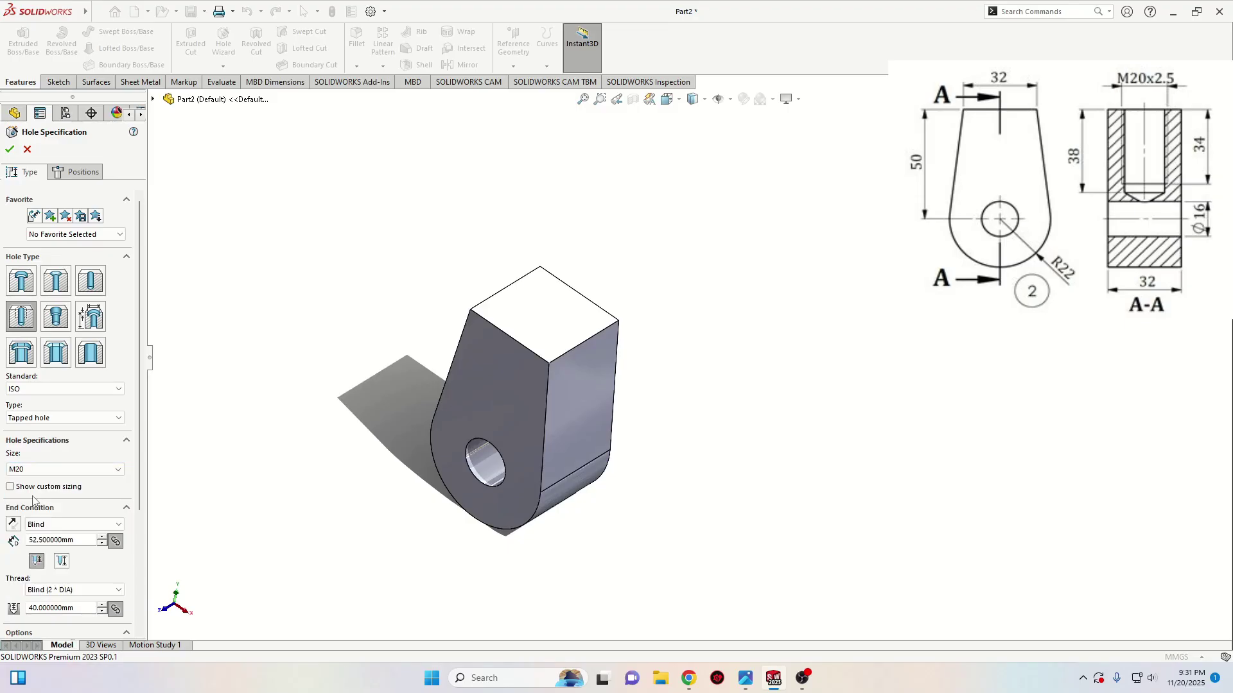
left_click(56, 472)
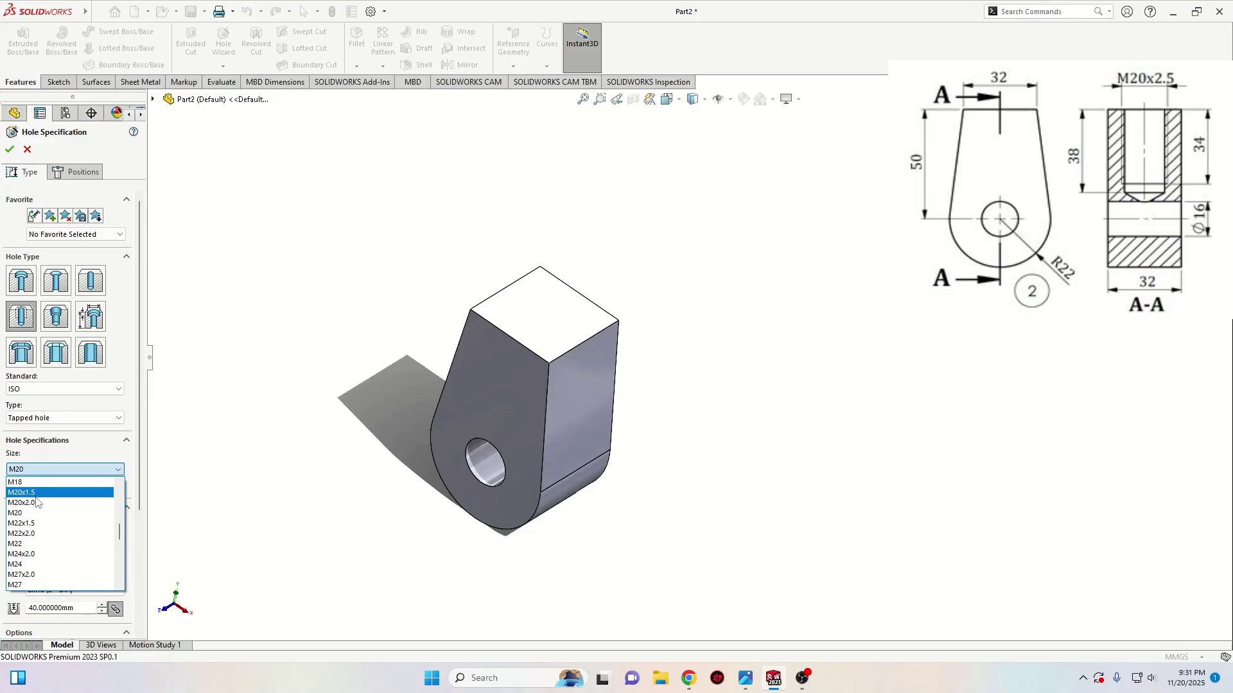
left_click(25, 503)
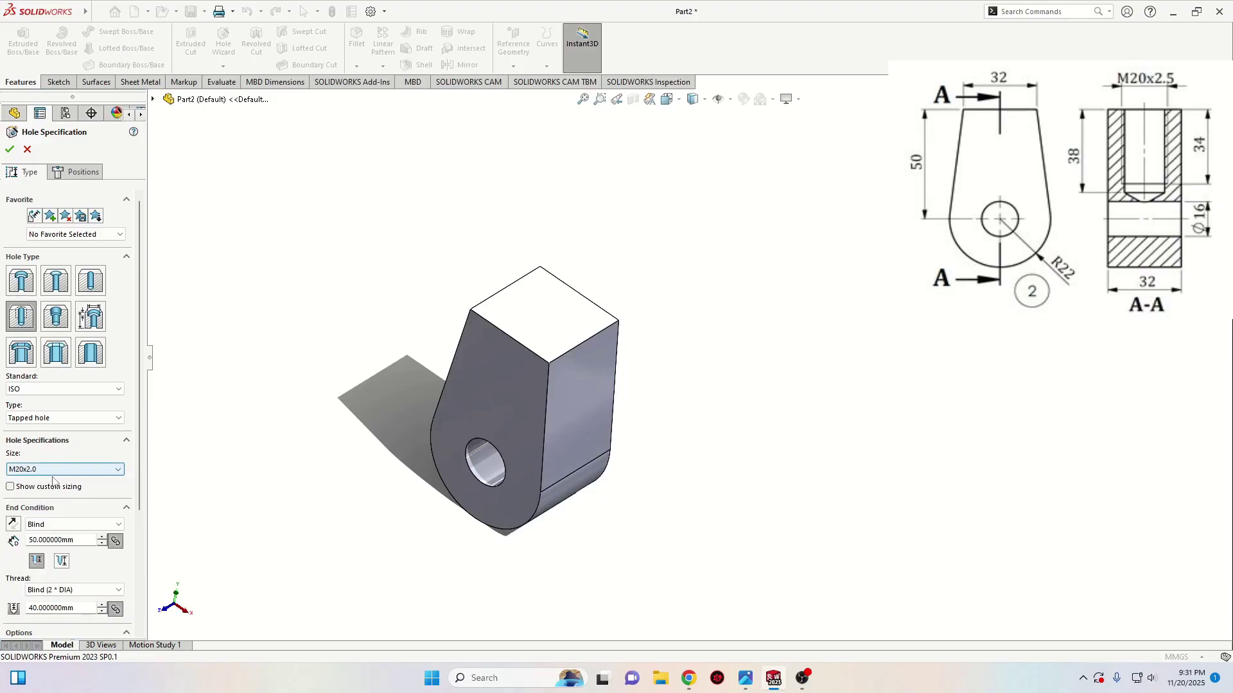
- Set the blind hole's depth to 38 mm and its thread depth to 34 mm
scroll(142, 520, "down", 3)
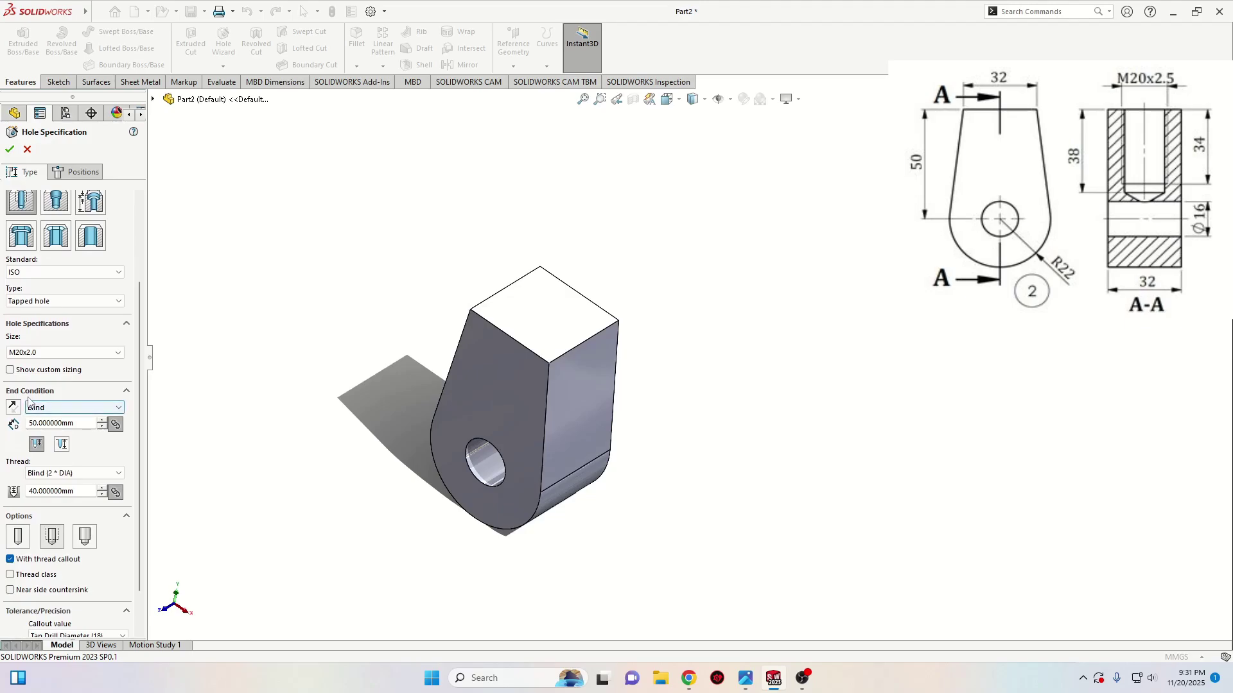
double_click(75, 425)
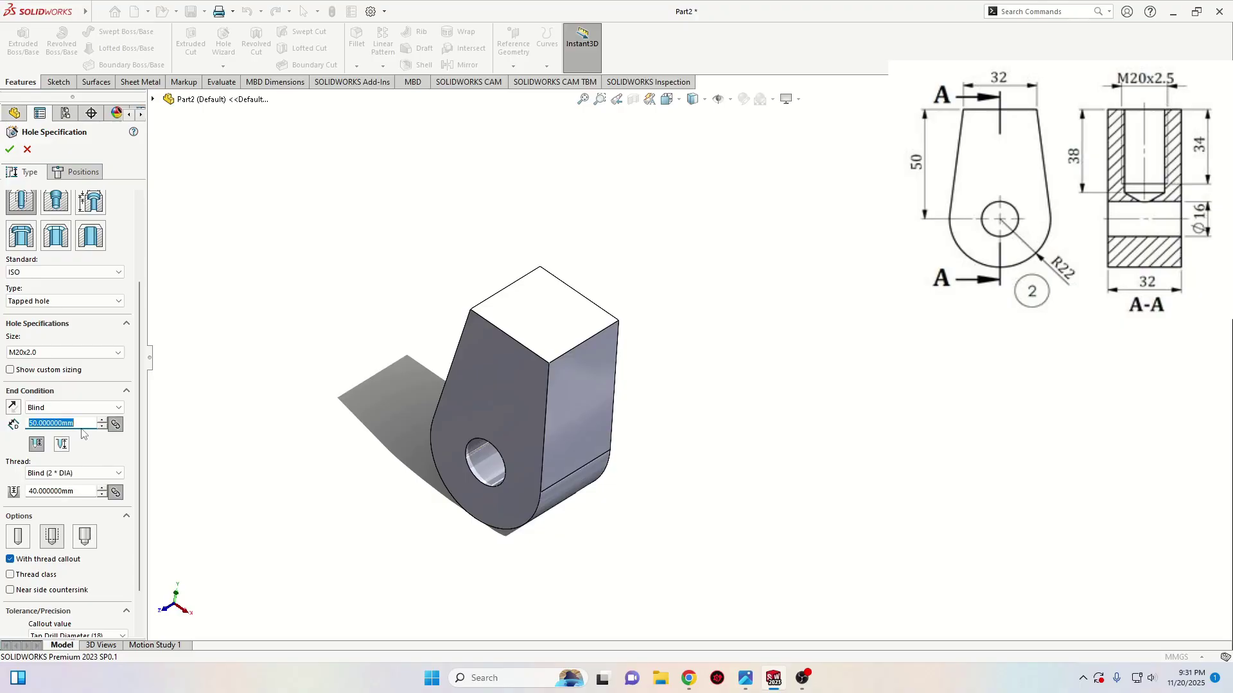
type("38")
key("Return")
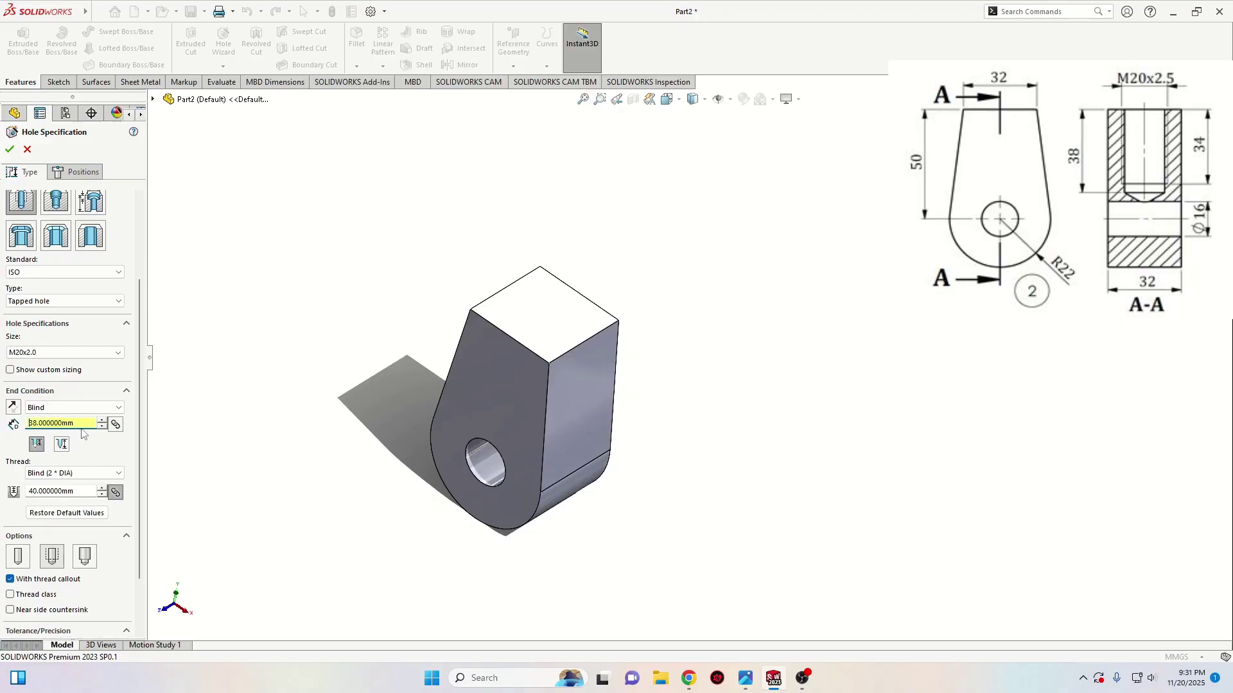
double_click(77, 492)
type("34")
key("Return")
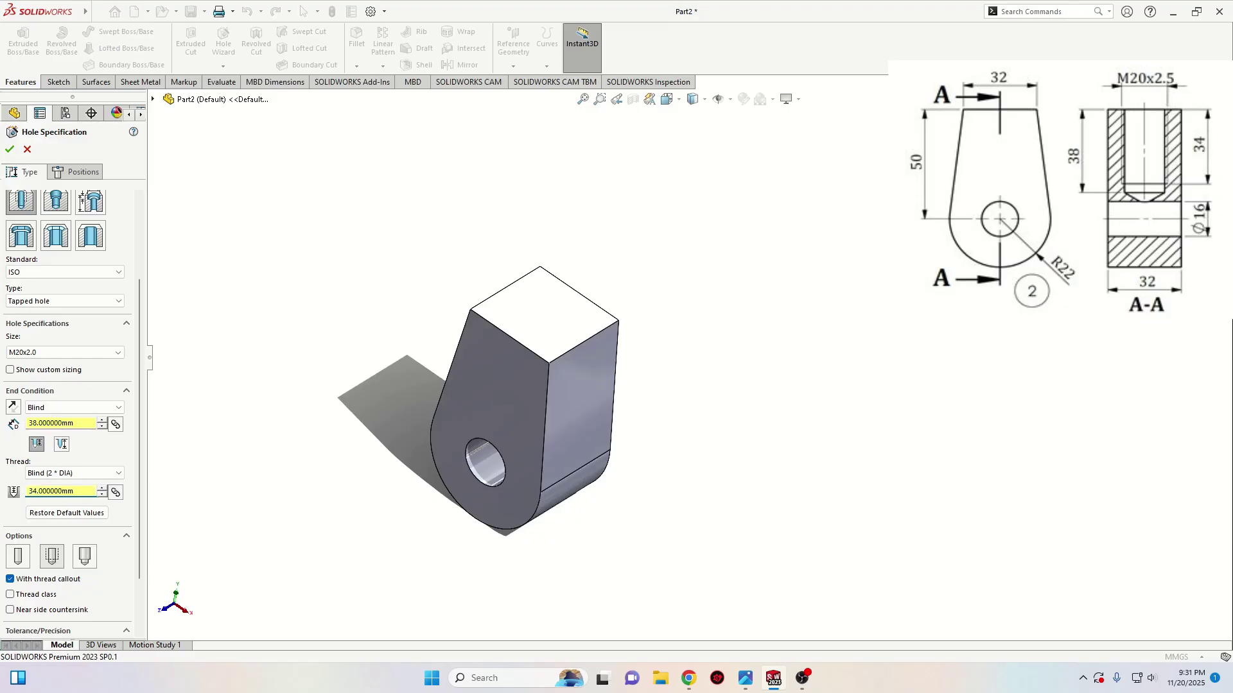
- Place the tapped hole's position point near the centre of the part's flat top face using a 3D sketch
scroll(64, 507, "down", 2)
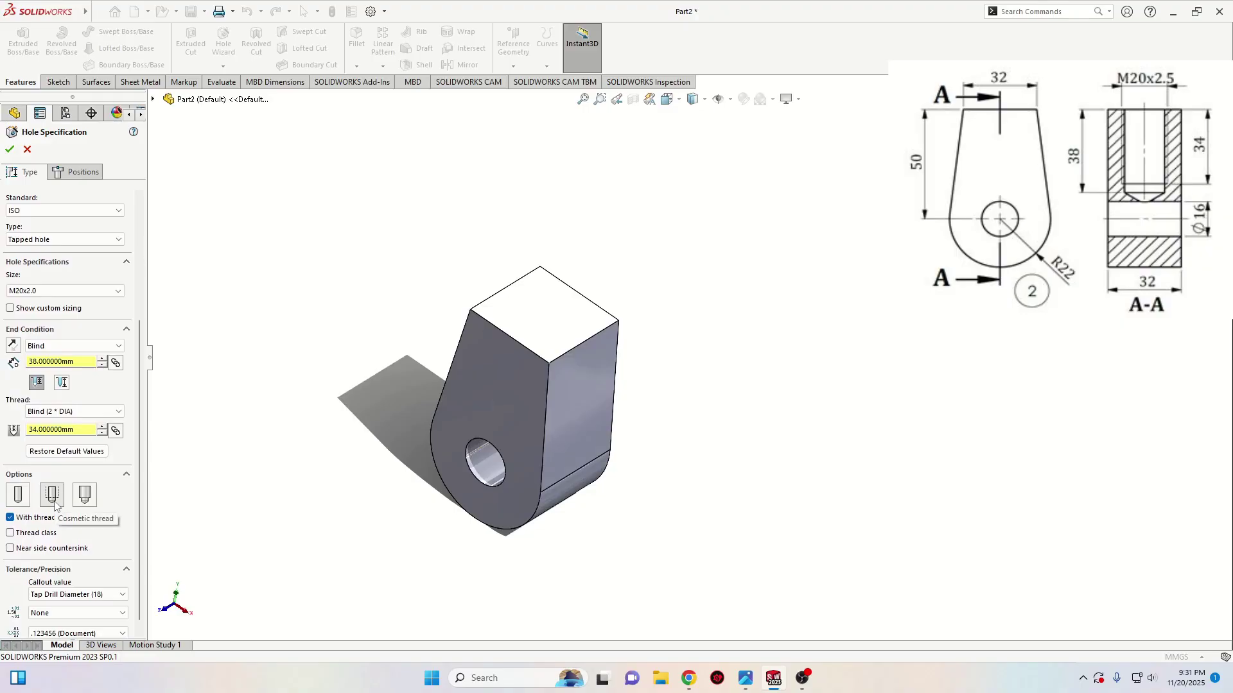
scroll(143, 539, "down", 1)
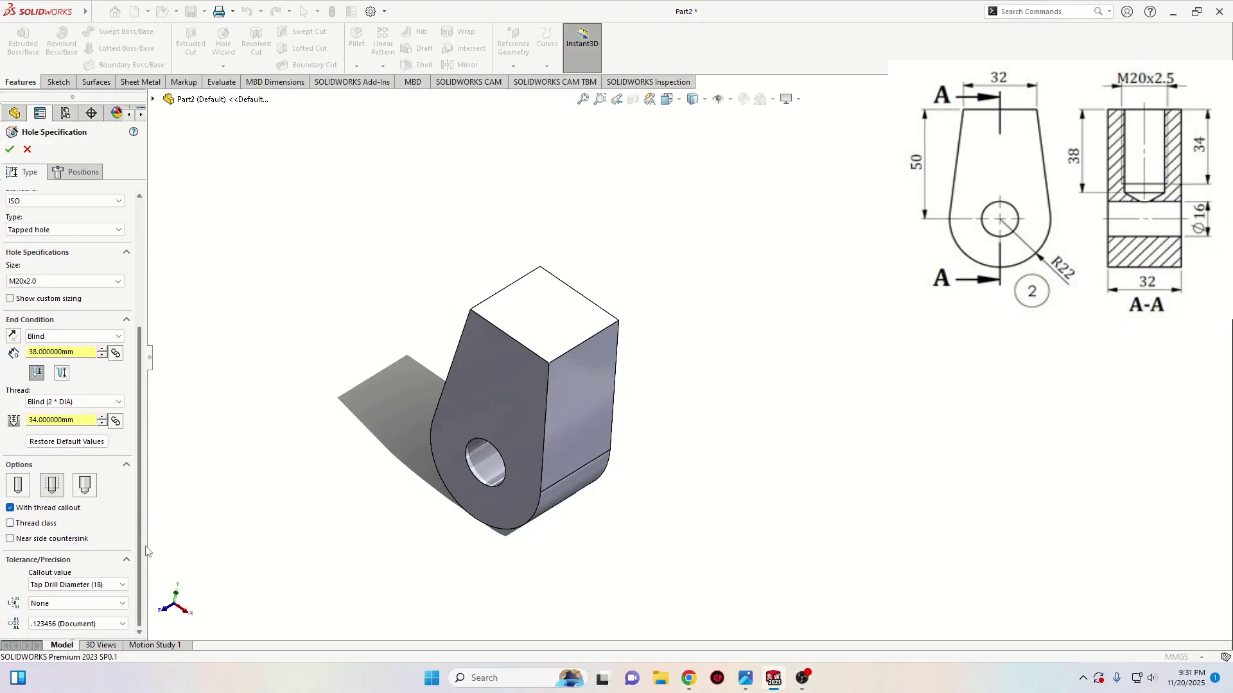
scroll(98, 560, "up", 6)
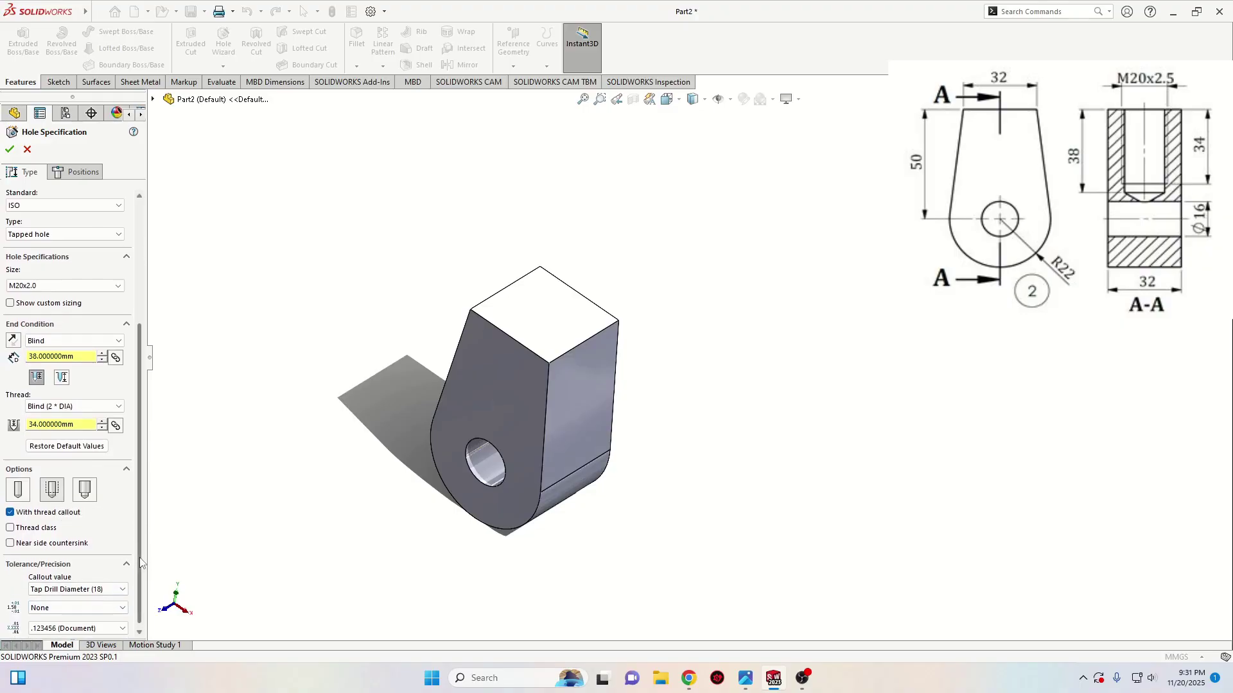
left_click(78, 180)
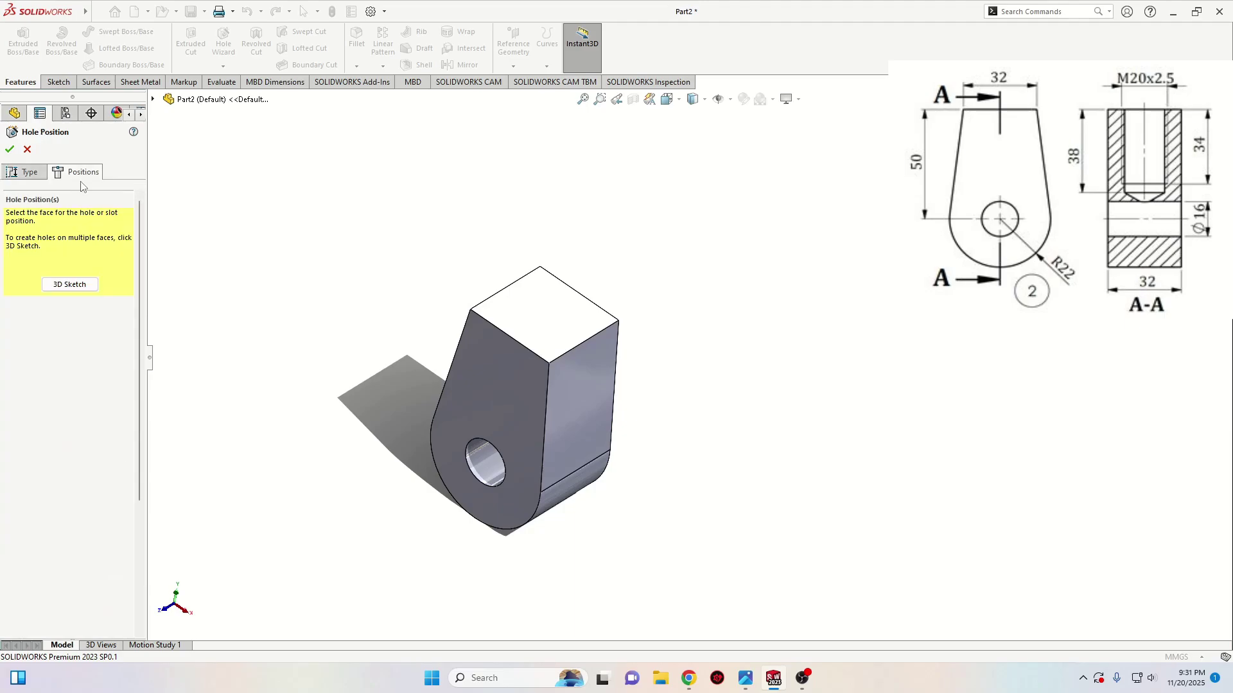
left_click(90, 285)
middle_click_drag(495, 276, 490, 308)
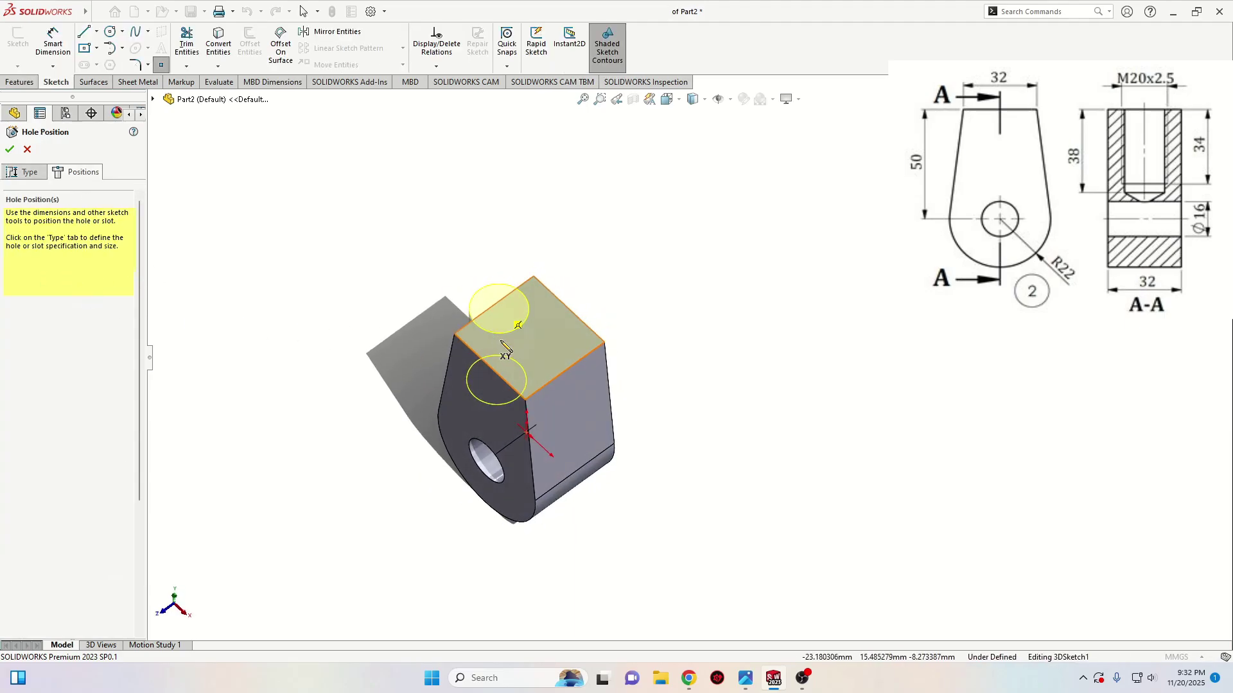
scroll(565, 340, "down", 3)
left_click(522, 341)
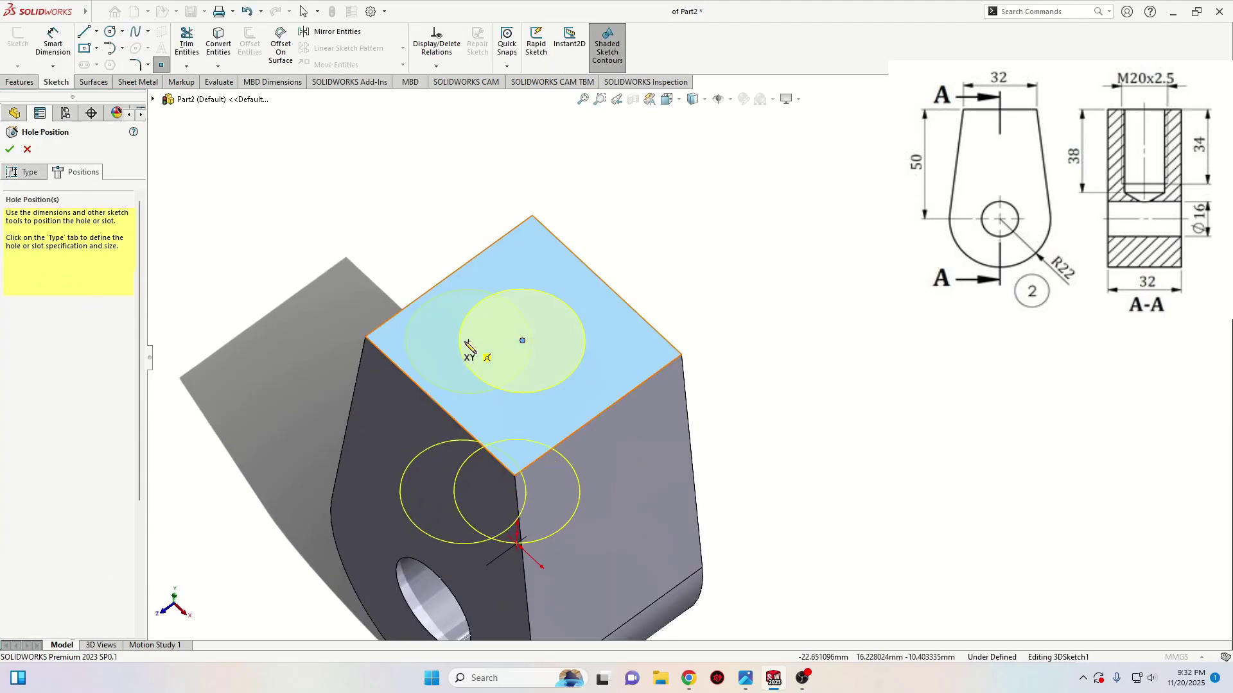
right_click(280, 239)
left_click(302, 244)
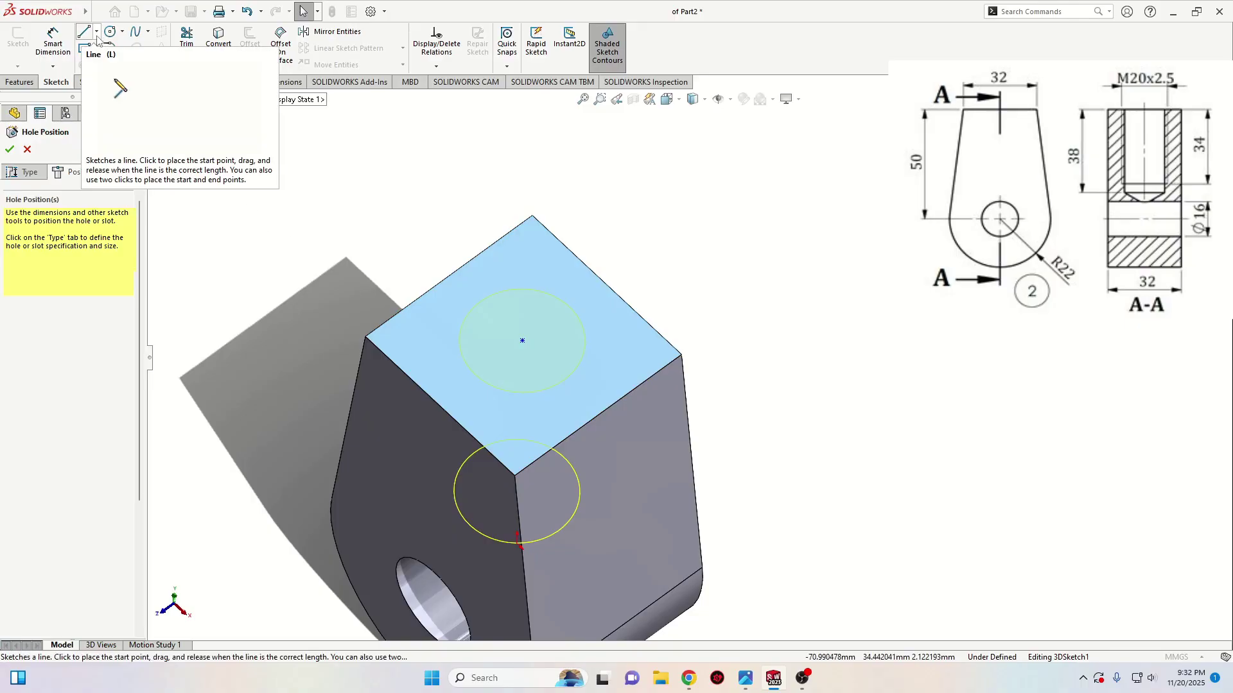
- Sketch two connected construction lines, about 14 mm and 16 mm long, from the midpoints of two adjacent top-face edges, meeting near the face centre
left_click(96, 31)
left_click(120, 63)
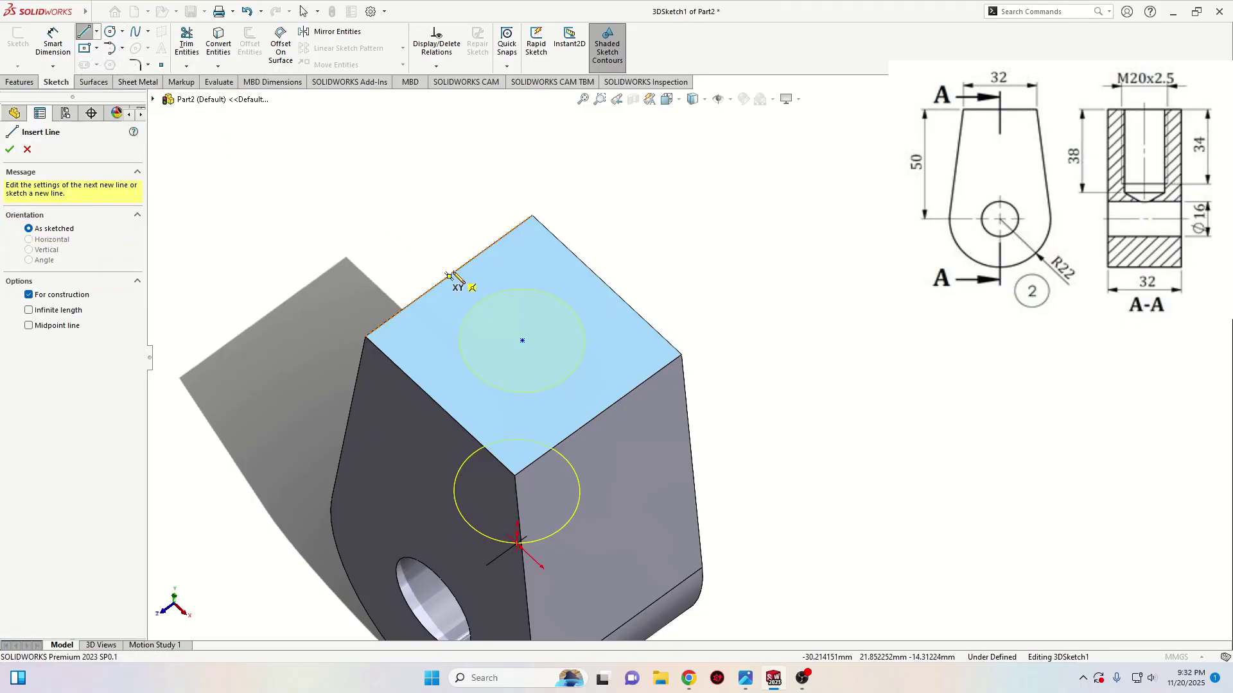
left_click(449, 276)
left_click(516, 338)
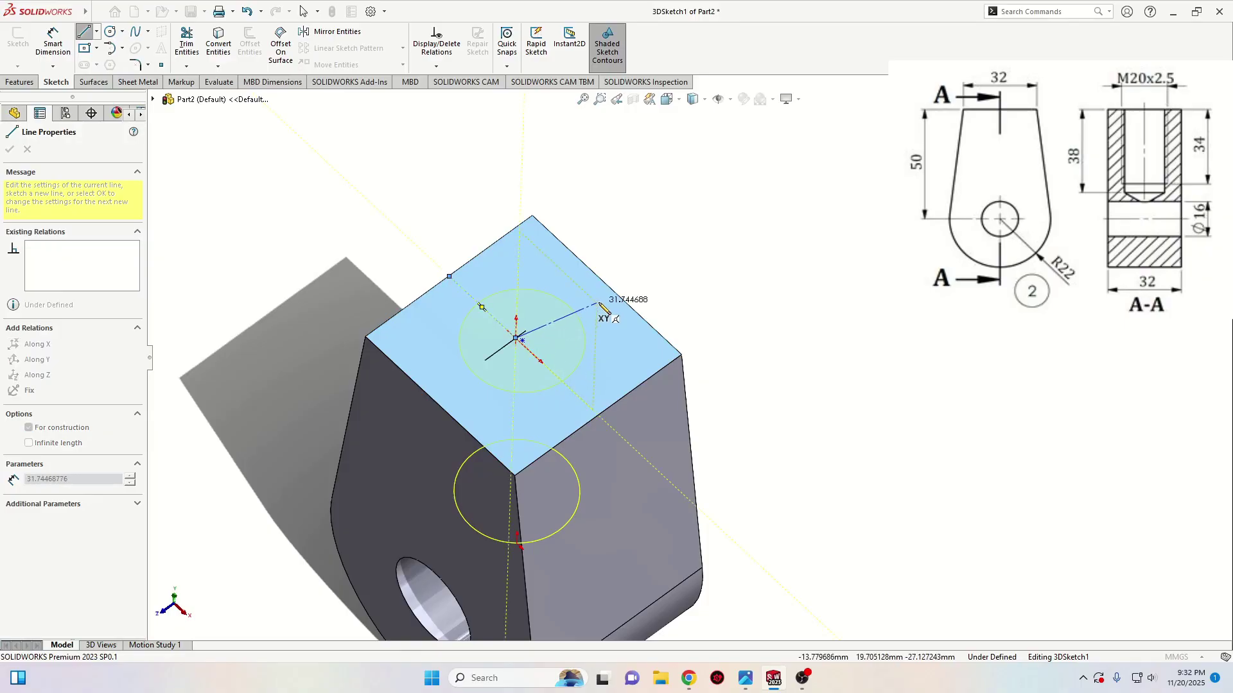
double_click(608, 286)
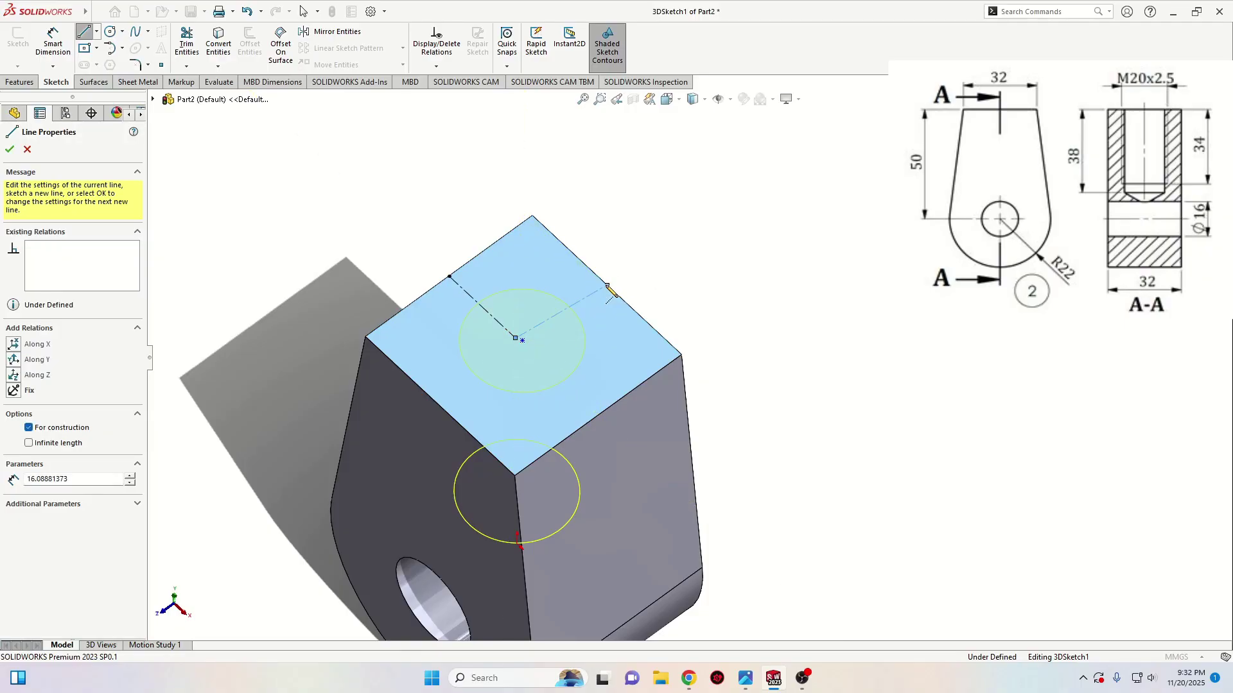
right_click(607, 286)
left_click(637, 270)
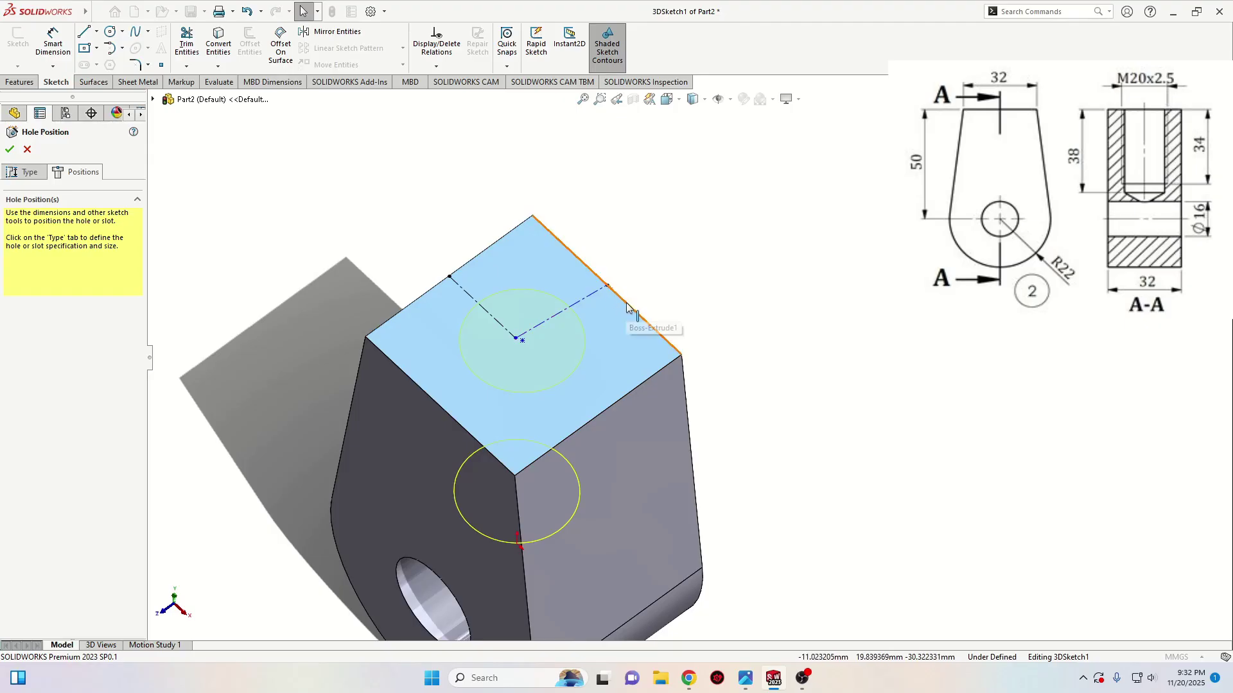
- Constrain the first construction line along X and the second along Z
left_click_drag(461, 280, 449, 277)
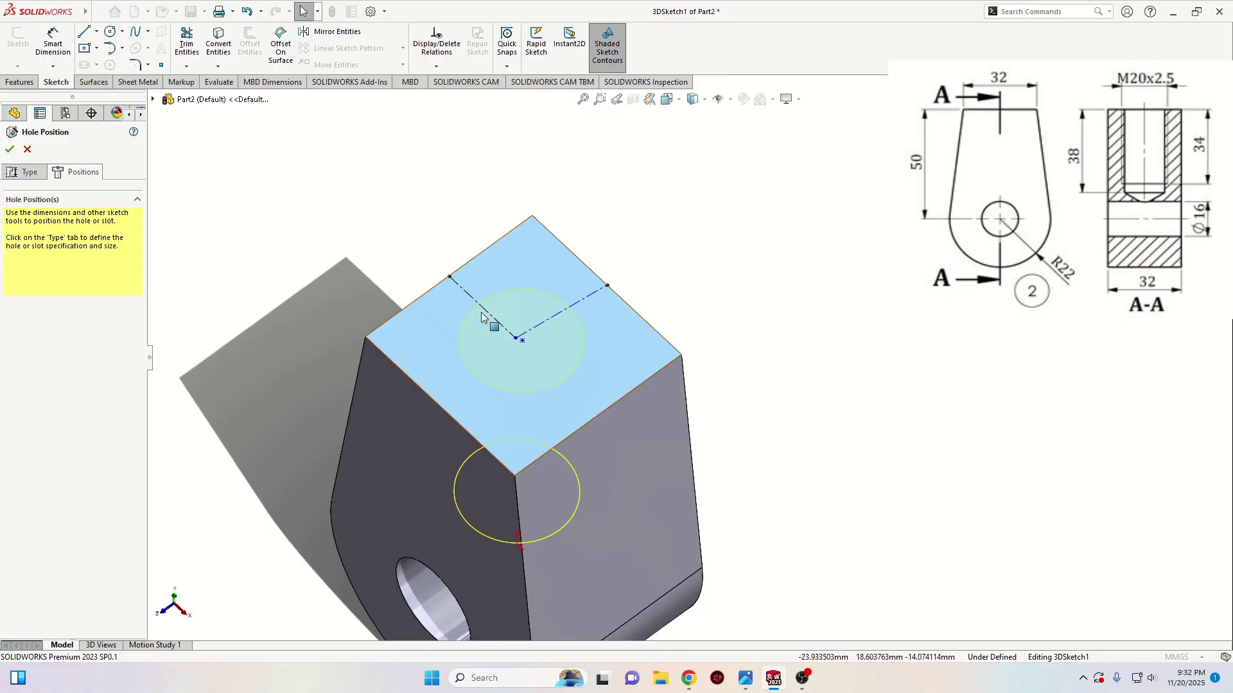
left_click(471, 296)
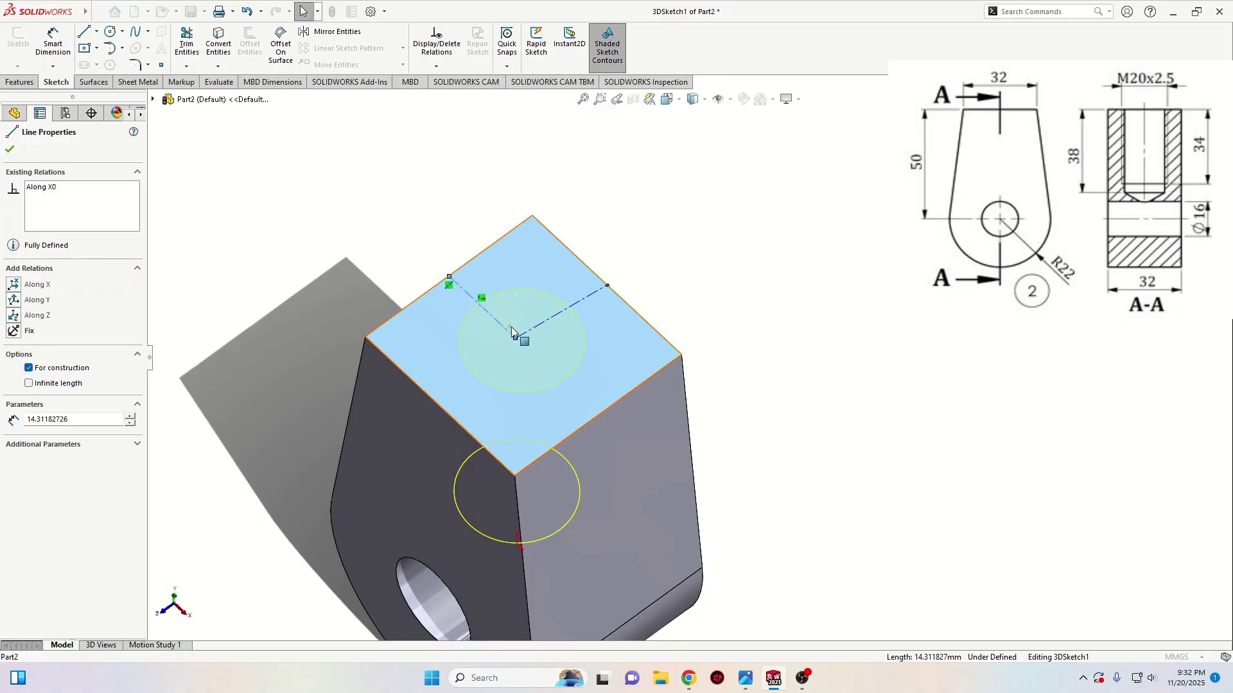
left_click(590, 295)
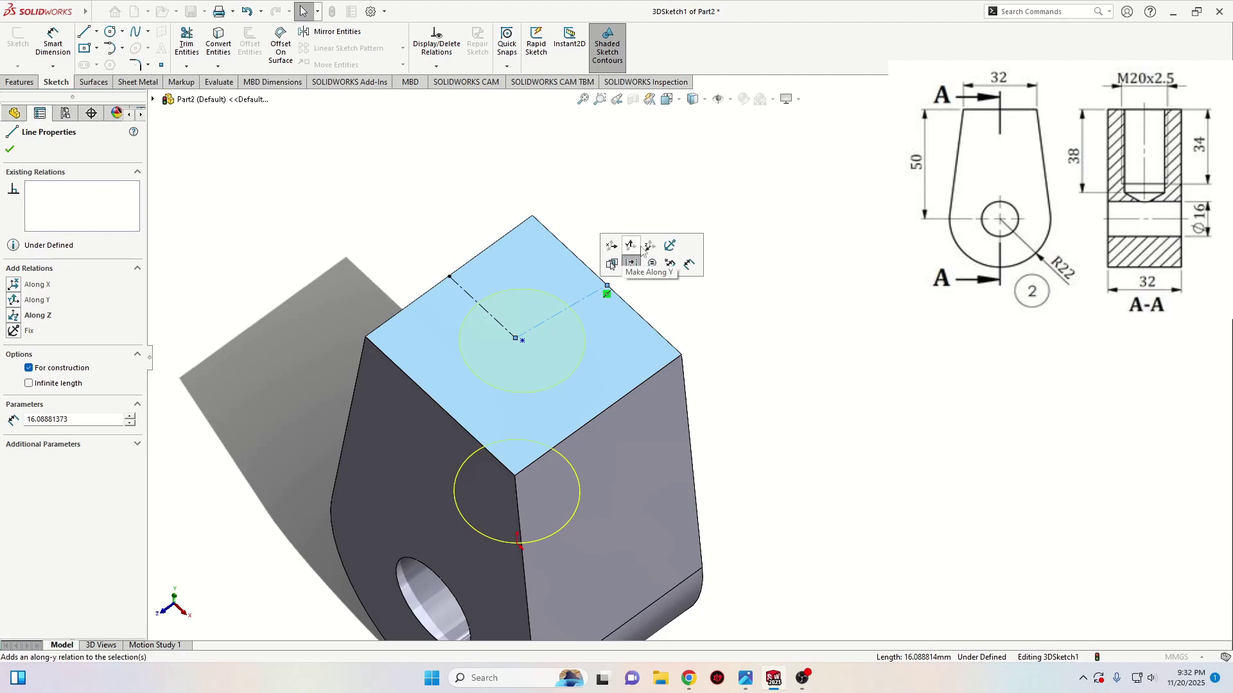
left_click(631, 264)
left_click(728, 304)
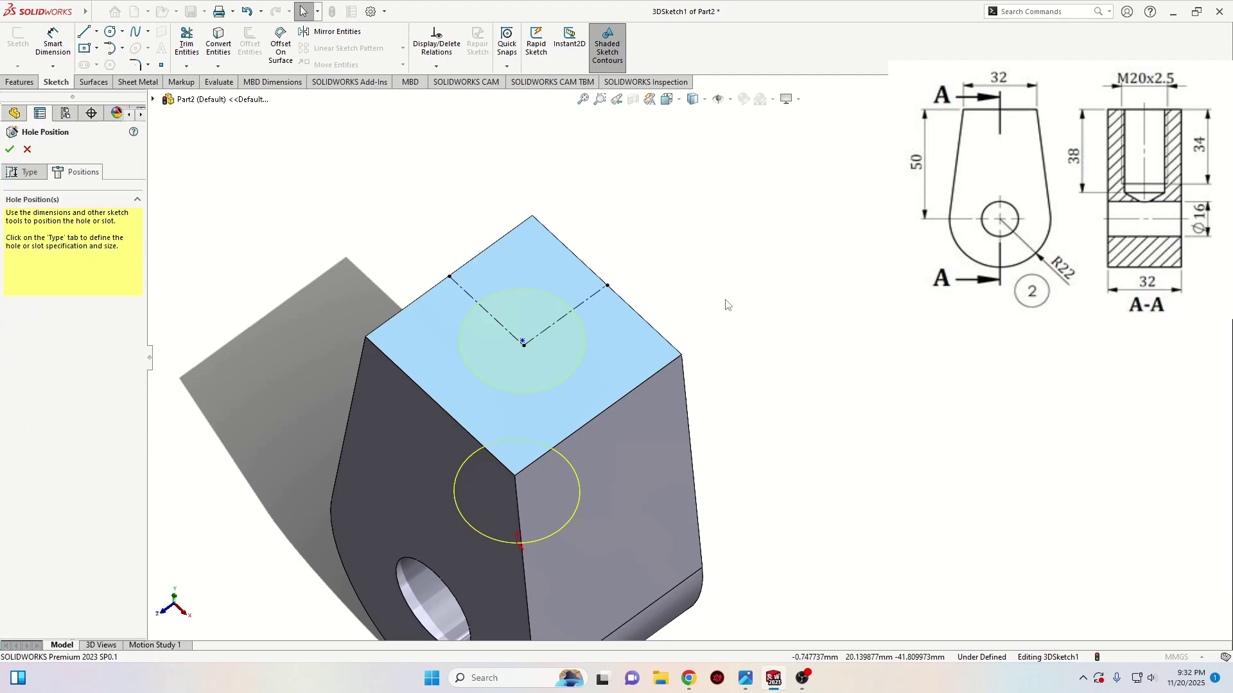
- Make the hole's position point coincident with the shared endpoint of the two construction lines and complete the tapped hole
left_click(524, 345)
scroll(526, 348, "down", 3)
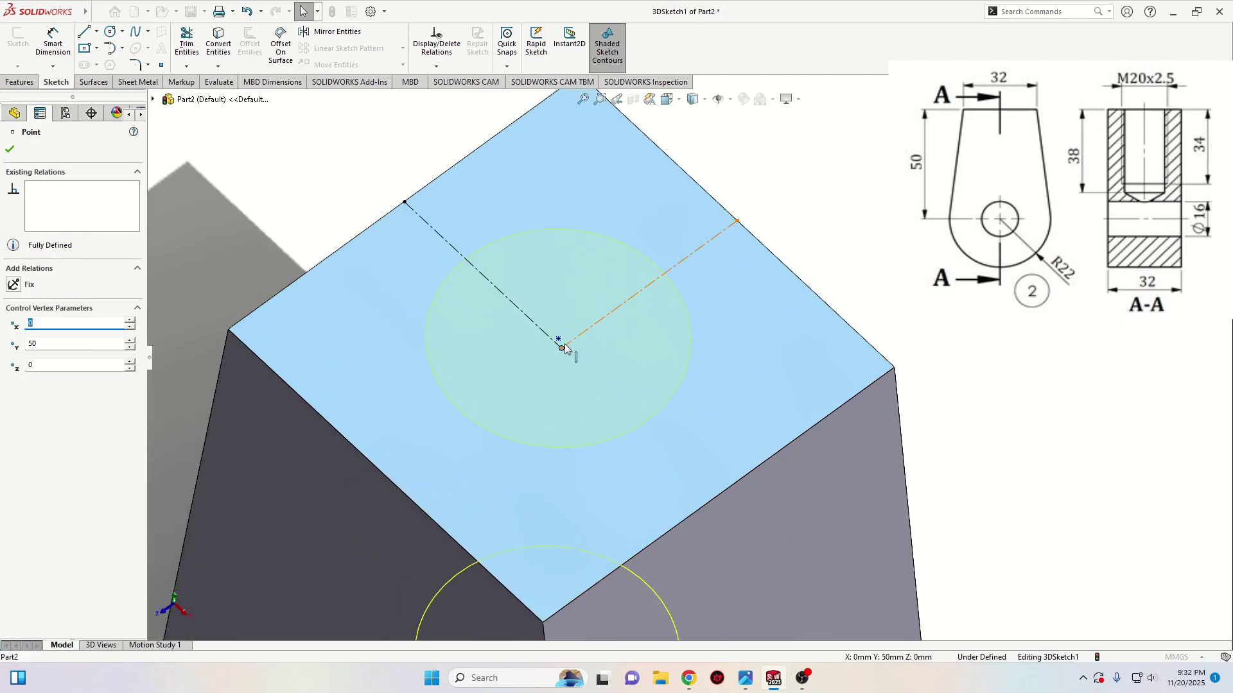
left_click(562, 347, "ctrl")
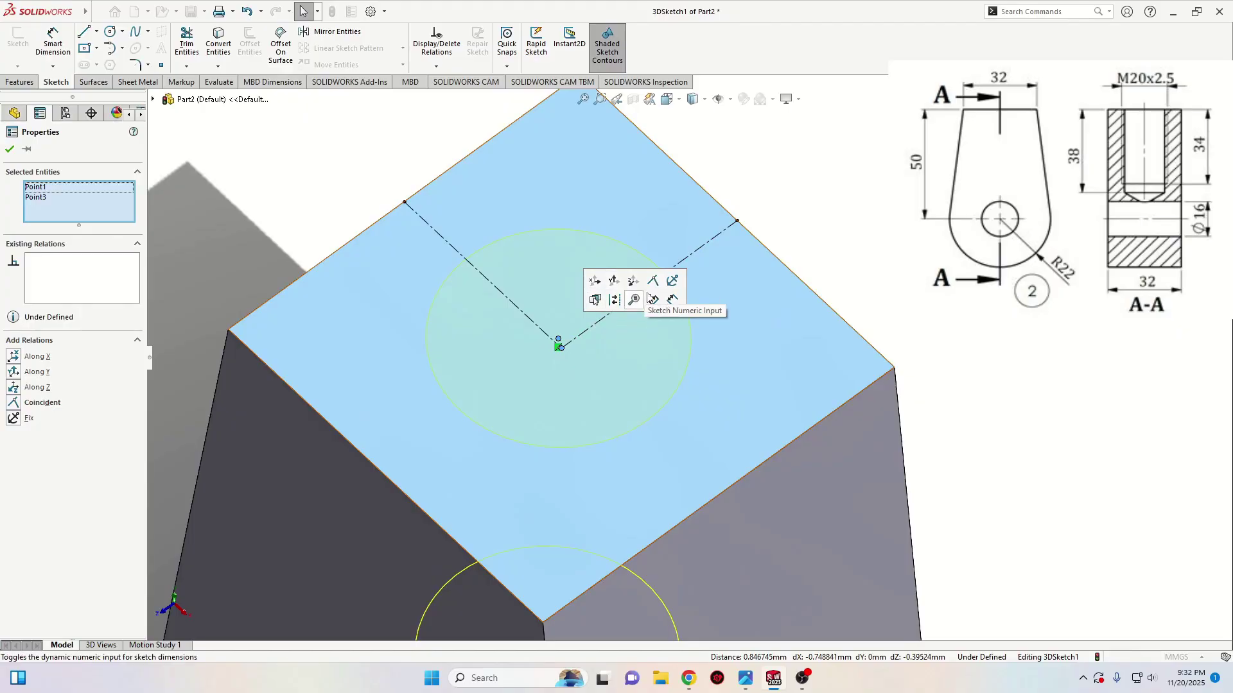
left_click(653, 281)
scroll(653, 357, "up", 4)
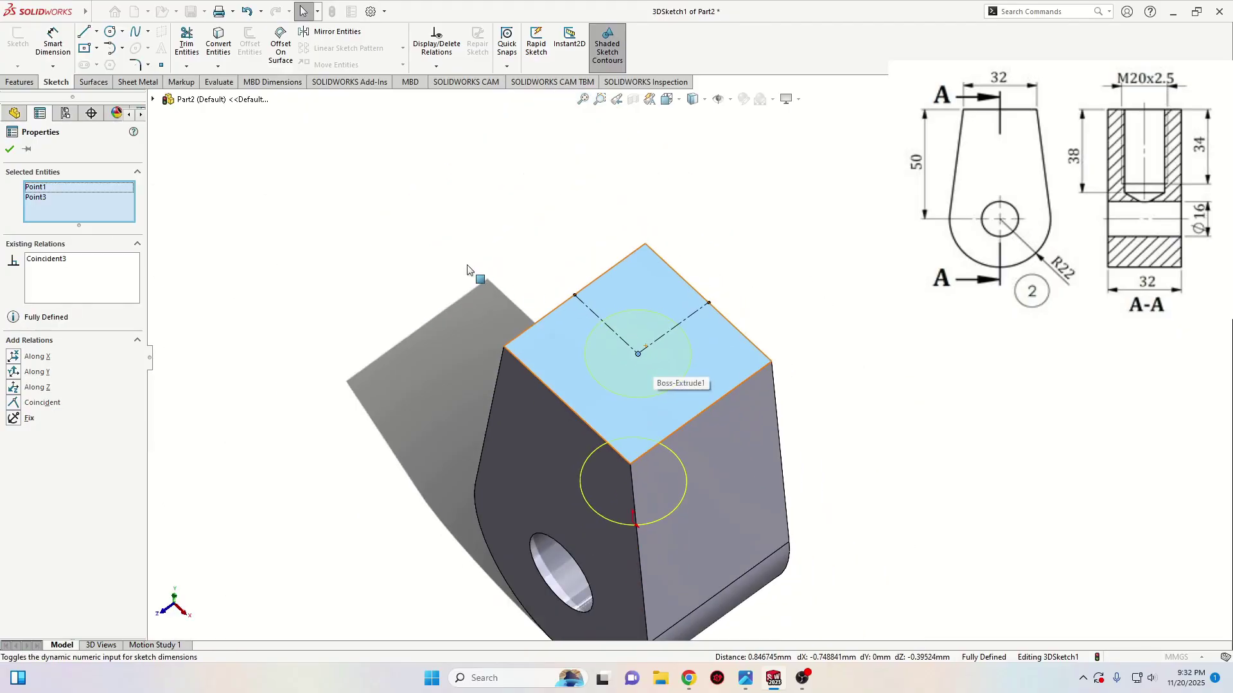
left_click(467, 269)
scroll(476, 276, "up", 2)
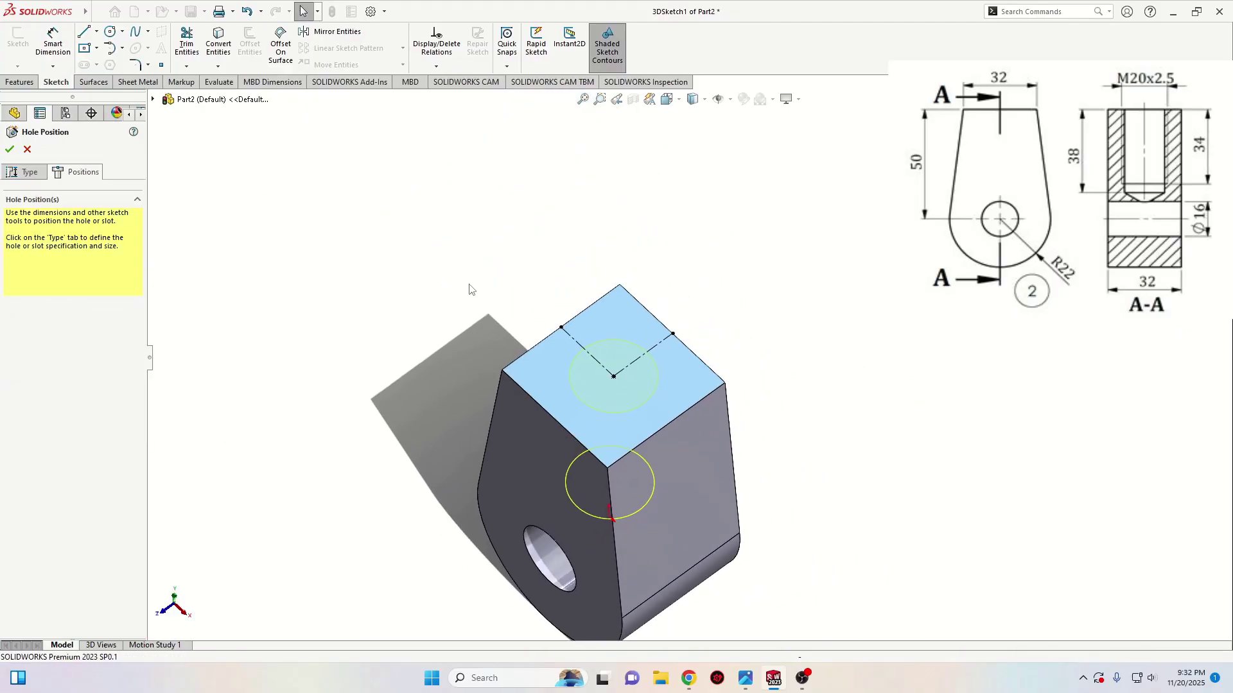
key("Return")
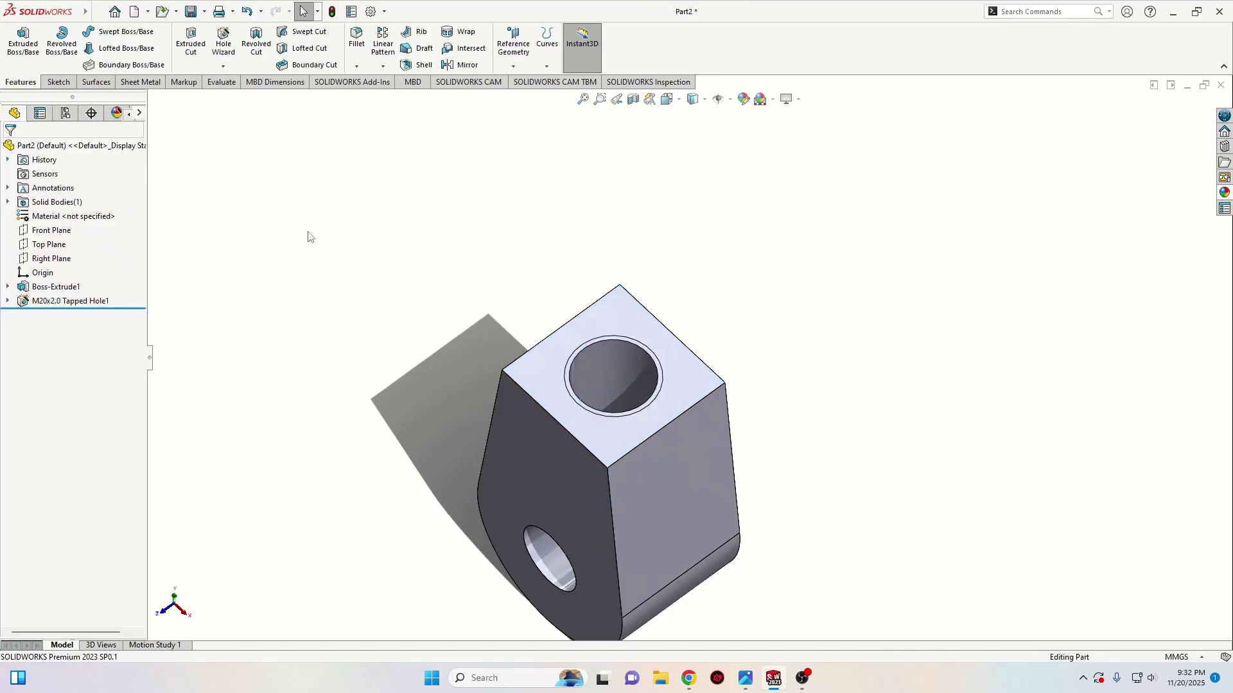
middle_click_drag(613, 376, 527, 365)
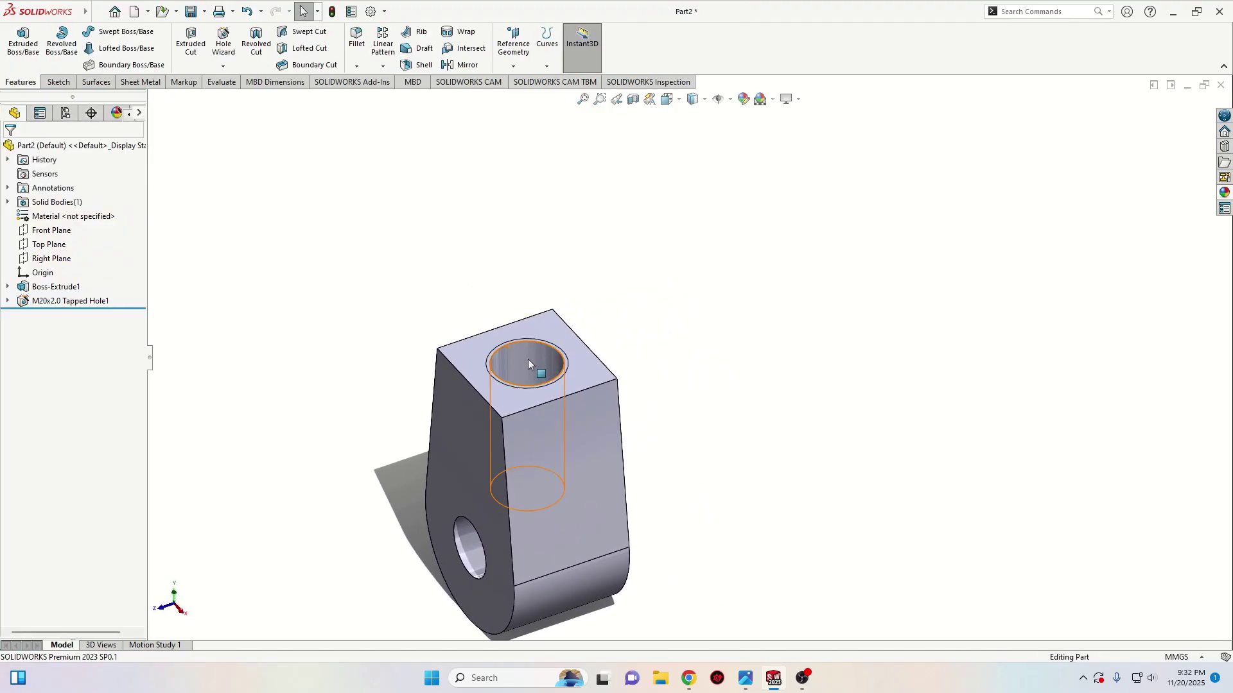
- Turn on shaded cosmetic threads in the document's detailing properties
key("ctrl+s")
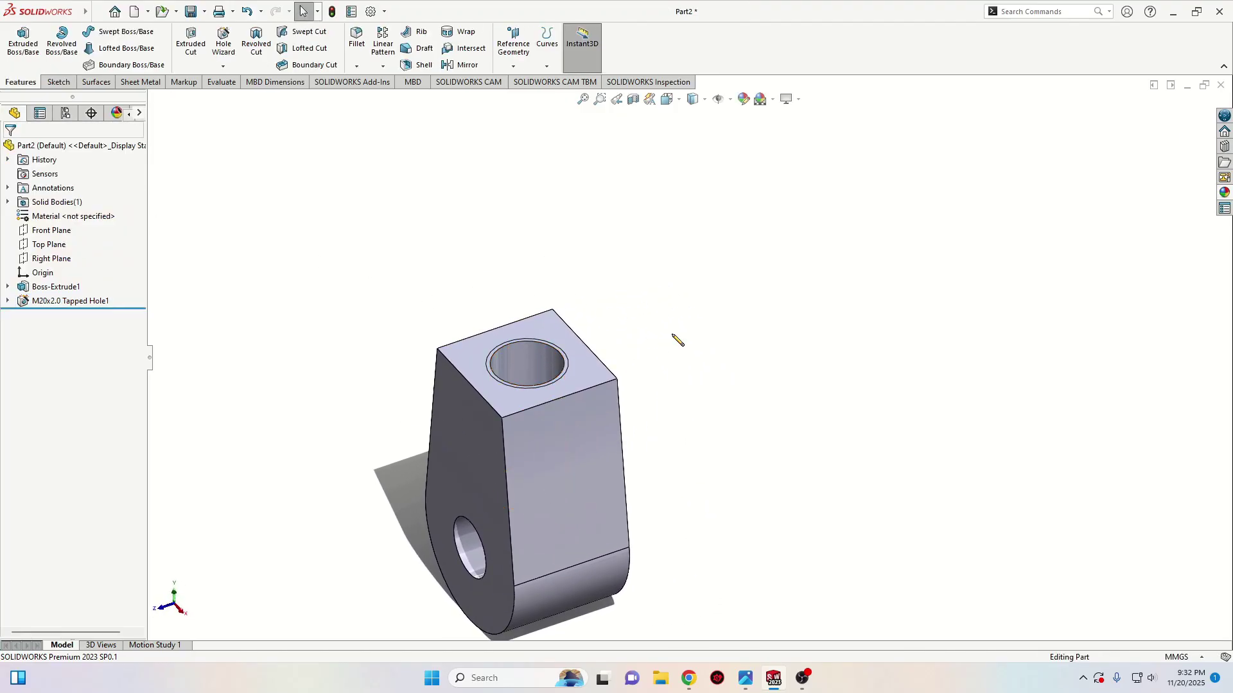
left_click(370, 13)
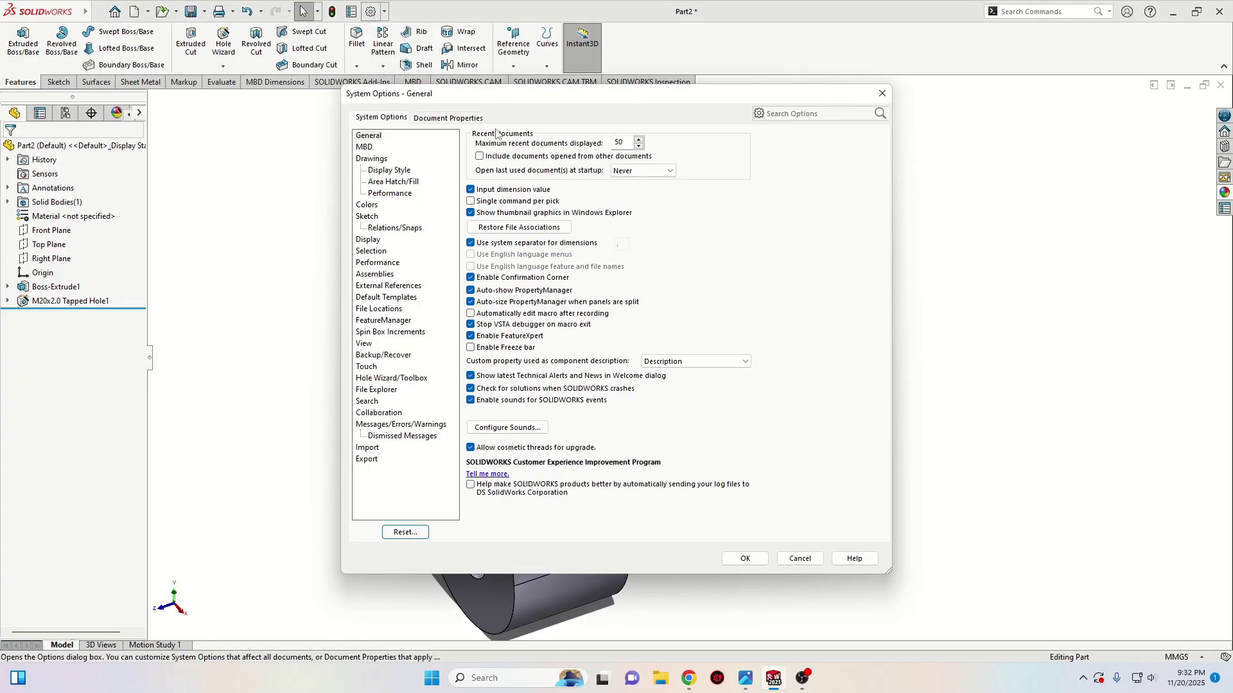
left_click(449, 118)
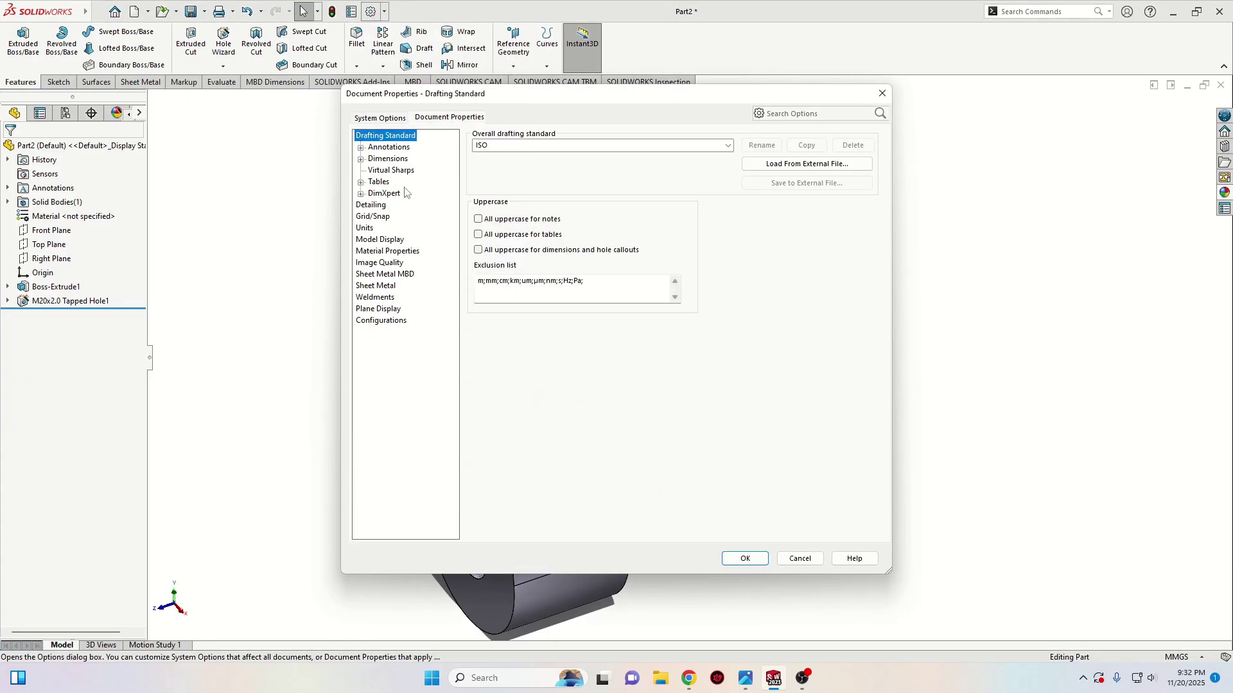
left_click(376, 206)
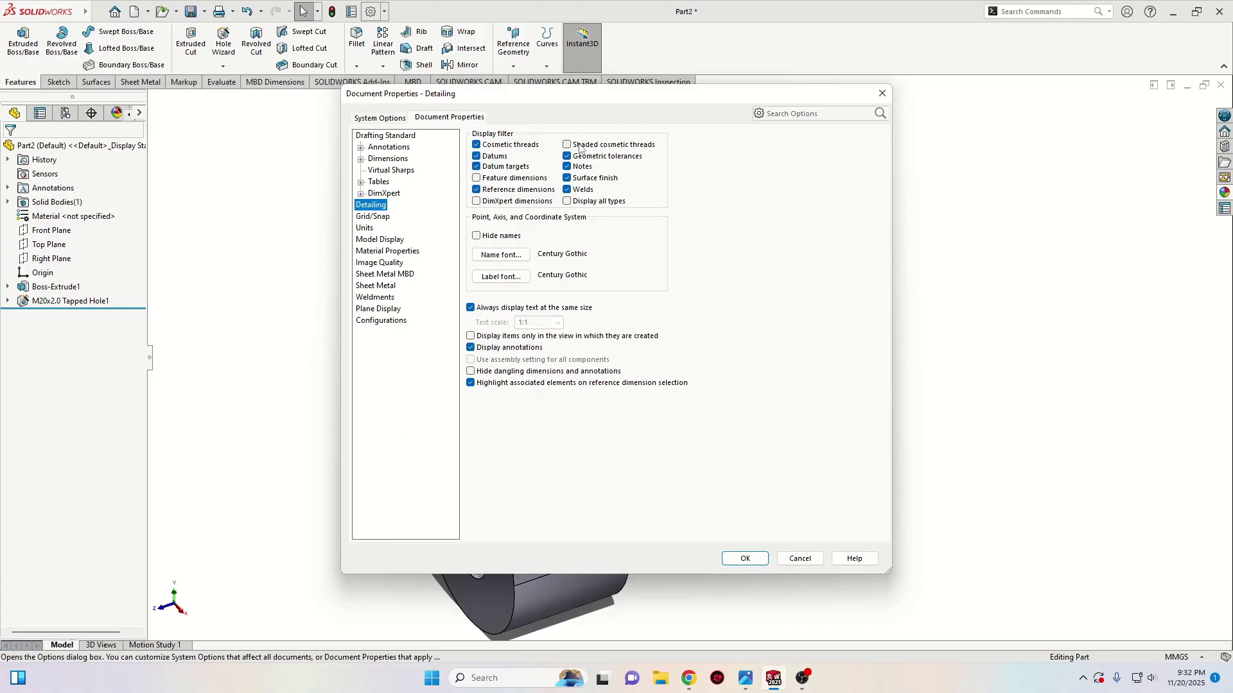
left_click(567, 145)
left_click(745, 559)
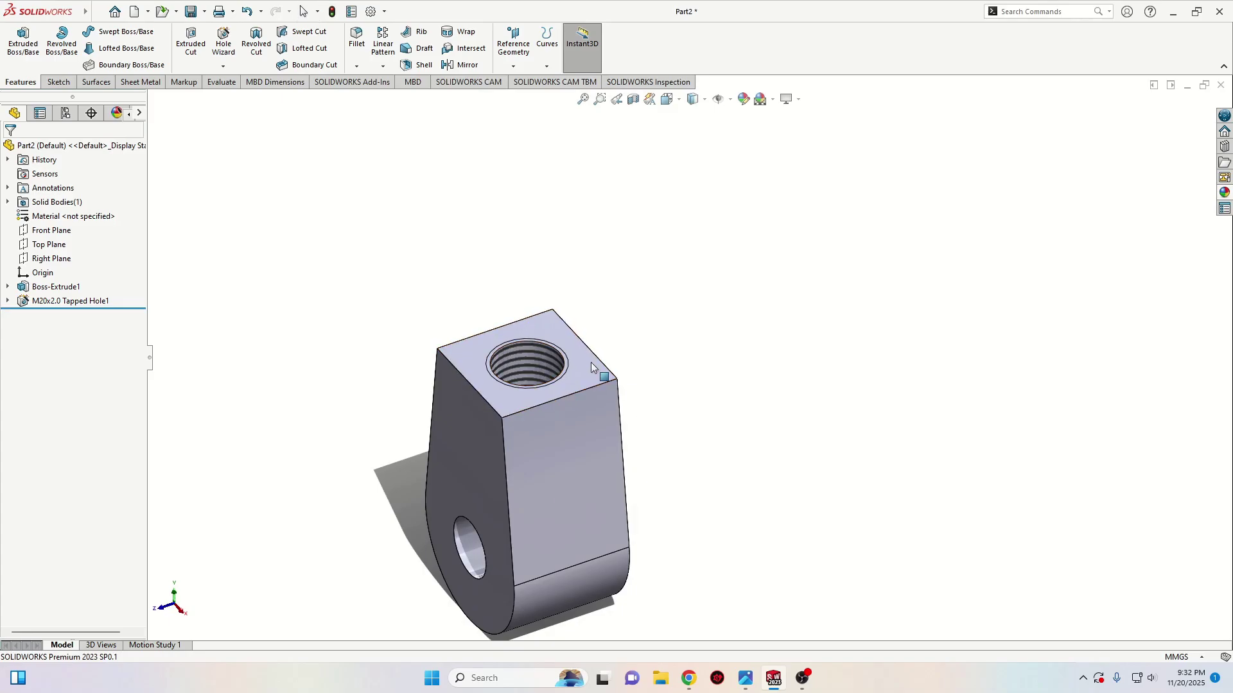
middle_click_drag(594, 366, 536, 408)
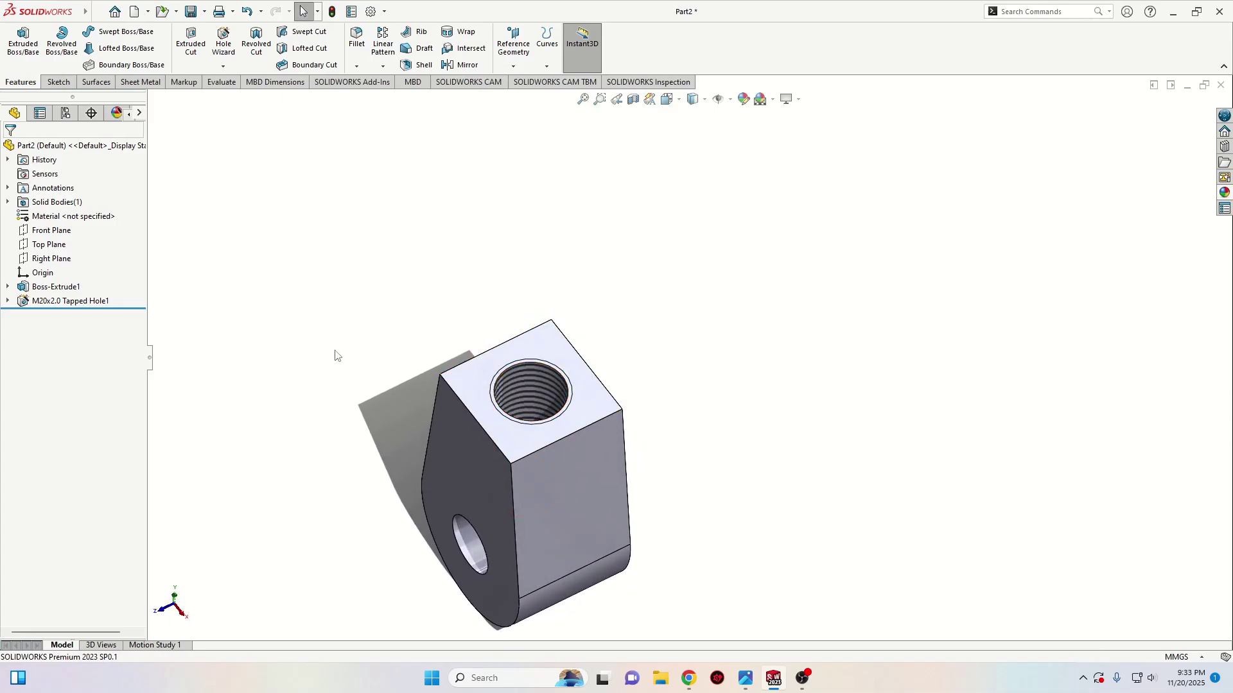
- Assign AISI 1020 steel from the SOLIDWORKS material library to the part
right_click(54, 222)
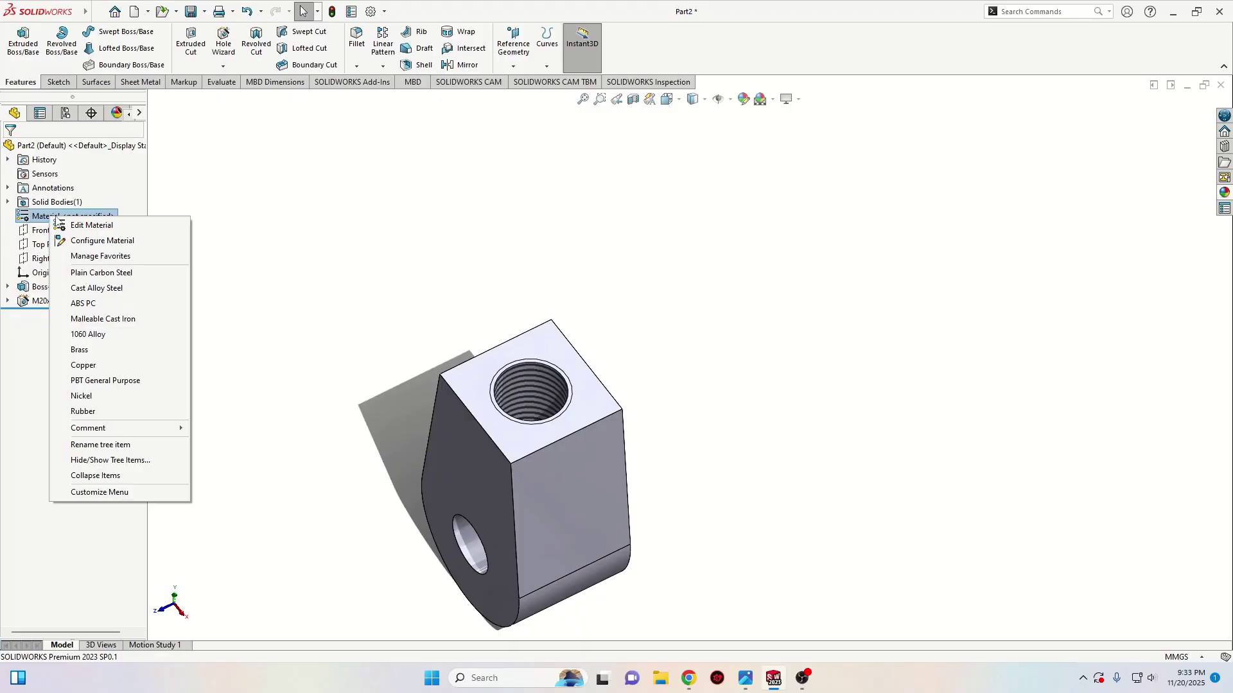
left_click(86, 225)
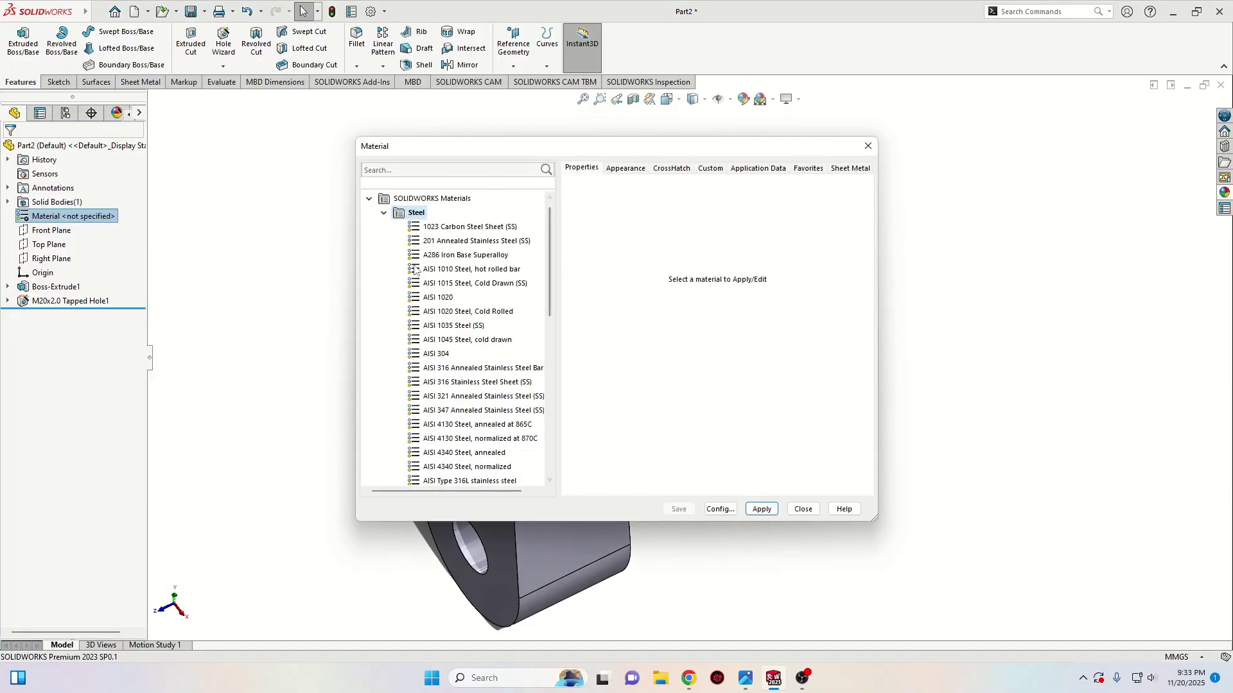
left_click(438, 297)
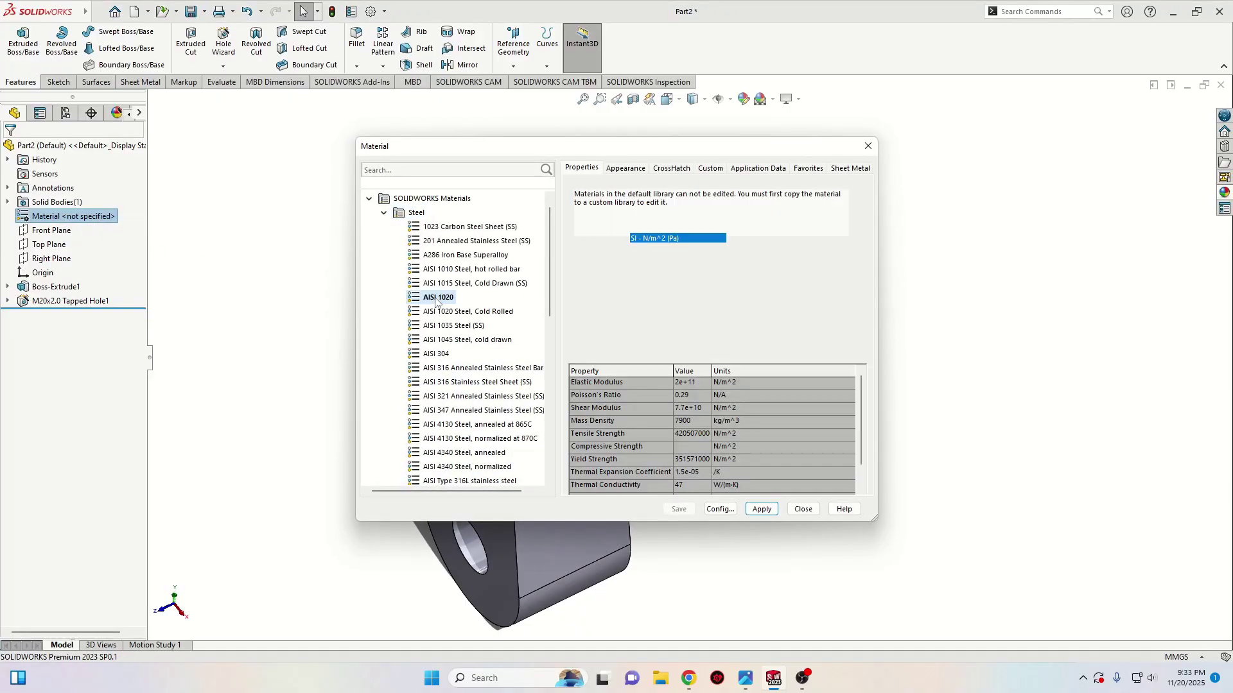
left_click(768, 515)
left_click(803, 510)
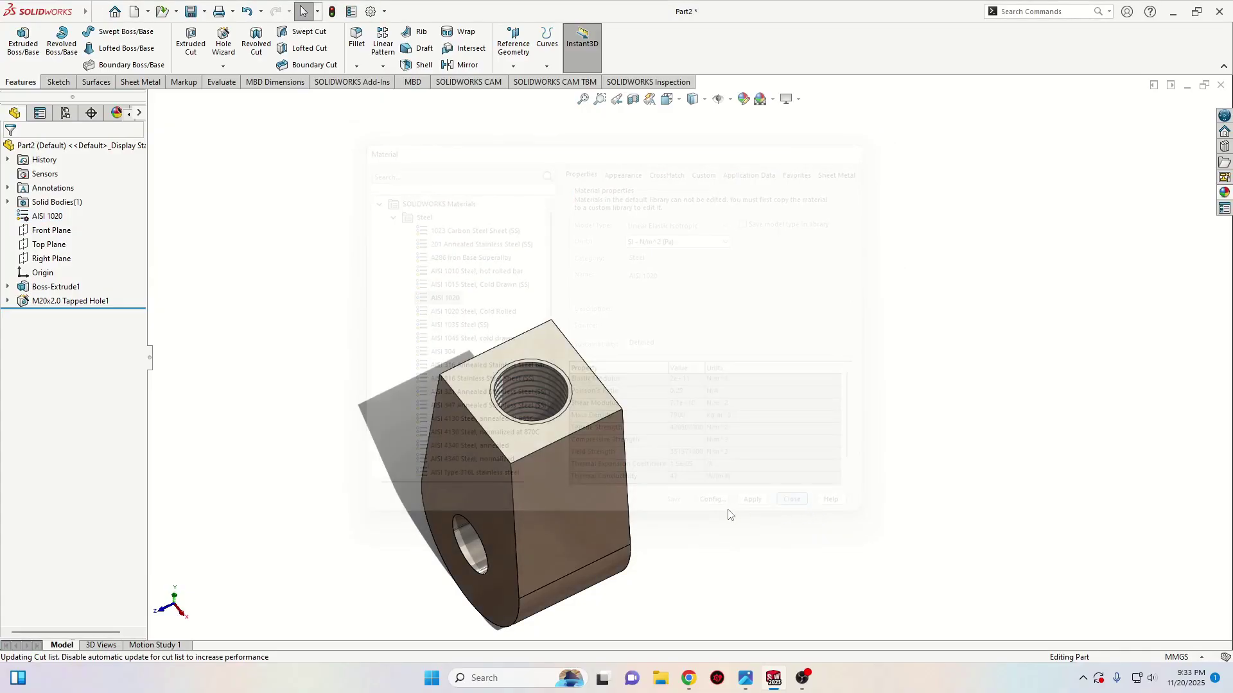
middle_click_drag(729, 513, 336, 399)
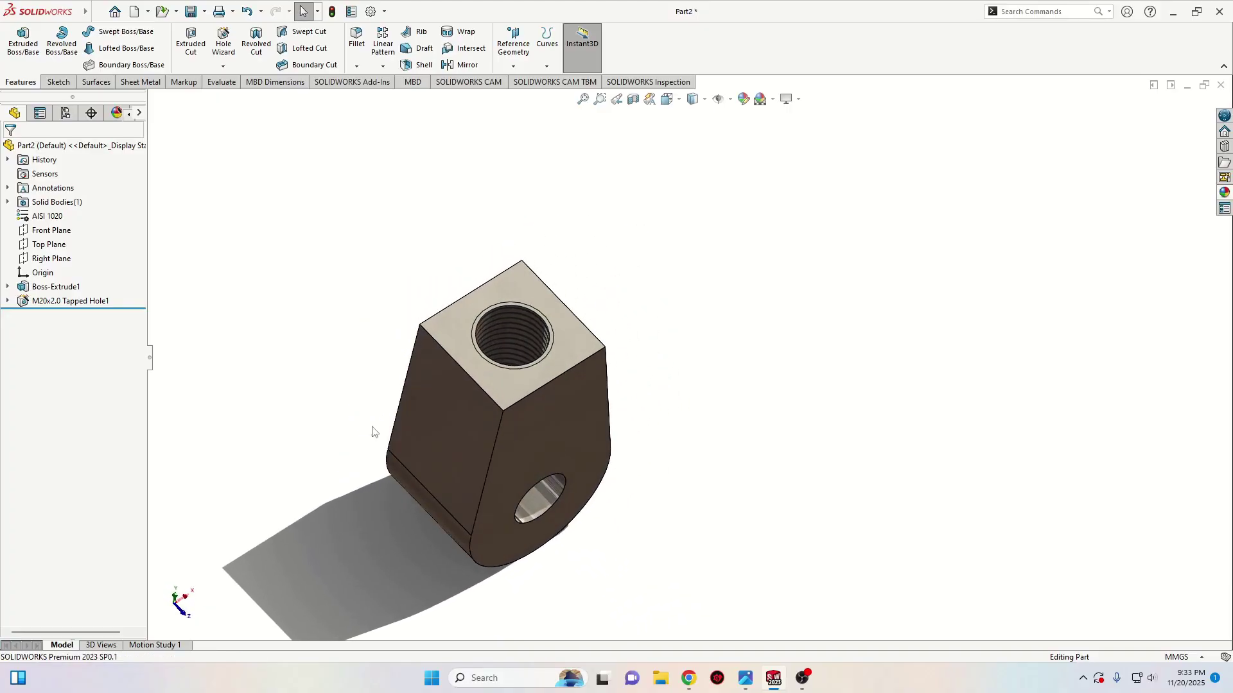